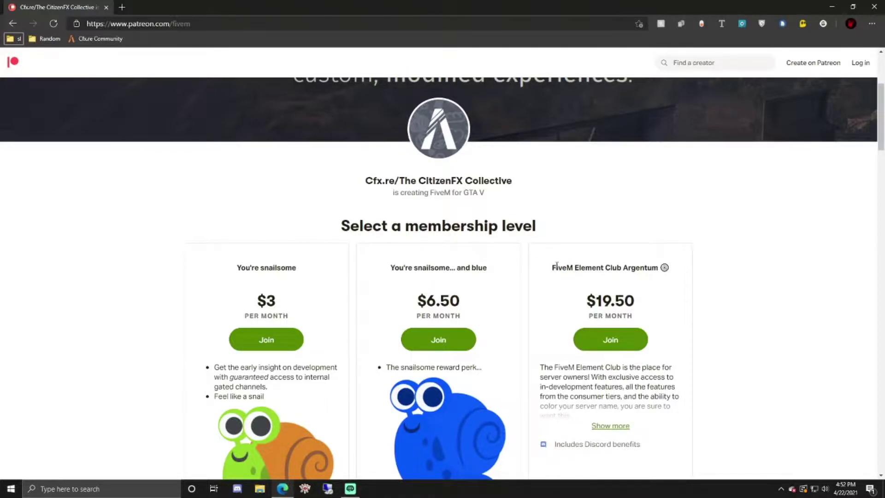
Step: Search Google for 'FiveM EUP 5.0'
{"action": "scroll", "coordinate": [578, 263], "scroll_direction": "down", "scroll_amount": 8}
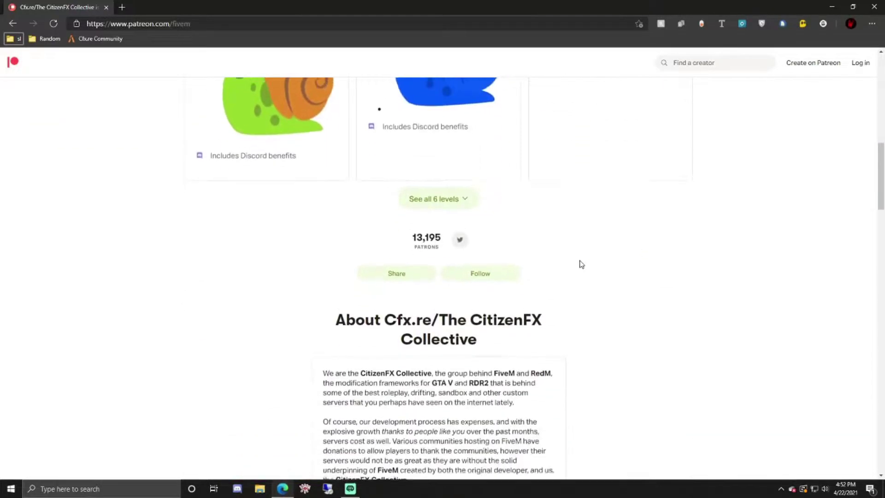
{"action": "scroll", "coordinate": [584, 253], "scroll_direction": "up", "scroll_amount": 5}
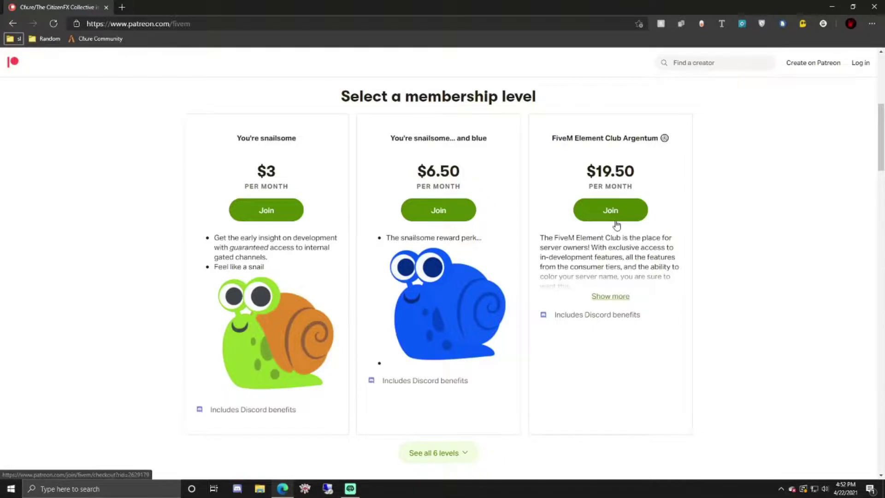
{"action": "scroll", "coordinate": [628, 197], "scroll_direction": "up", "scroll_amount": 5}
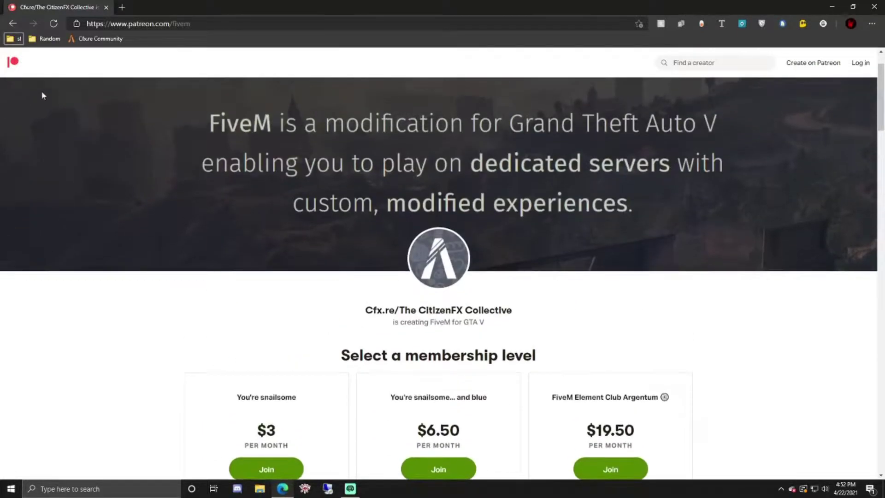
{"action": "left_click", "coordinate": [178, 24]}
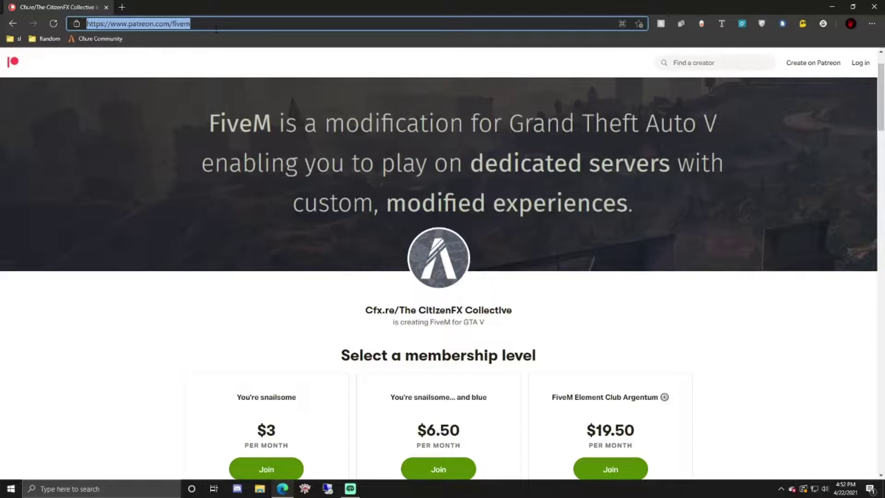
{"action": "type", "text": "FiveM"}
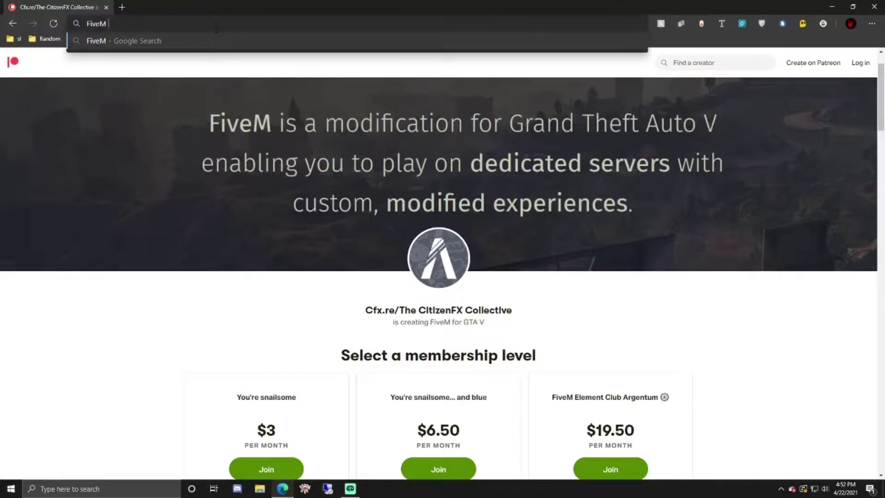
{"action": "type", "text": " EUP 5.0"}
{"action": "key", "text": "Return"}
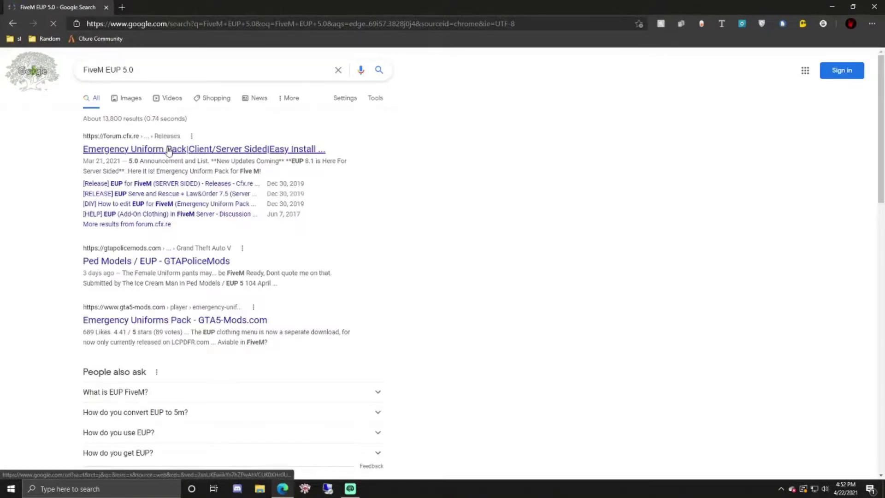
Step: Open the Emergency Uniform Pack forum topic and open its EUP server and EUP menu MEGA links in new tabs
{"action": "left_click", "coordinate": [170, 150]}
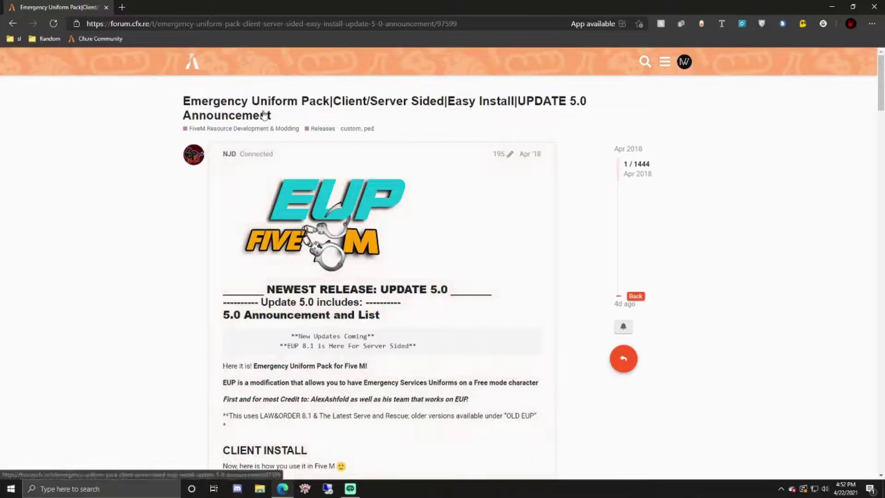
{"action": "scroll", "coordinate": [264, 114], "scroll_direction": "down", "scroll_amount": 12}
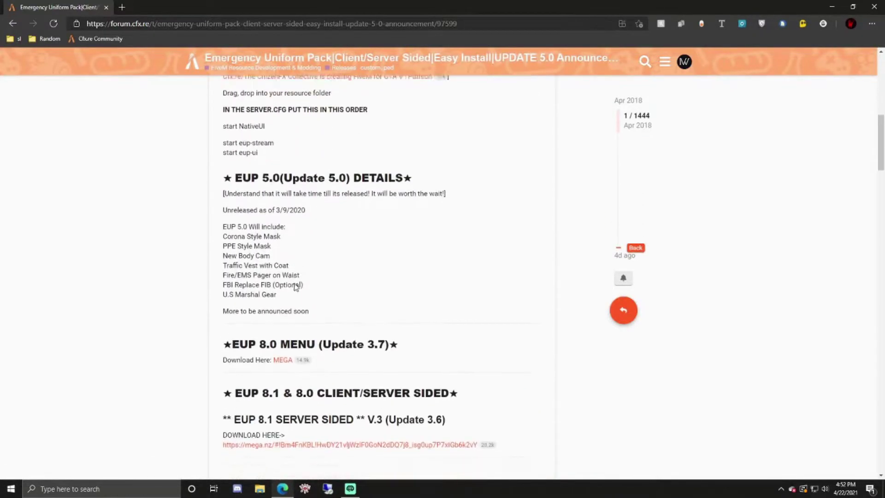
{"action": "scroll", "coordinate": [295, 287], "scroll_direction": "down", "scroll_amount": 3}
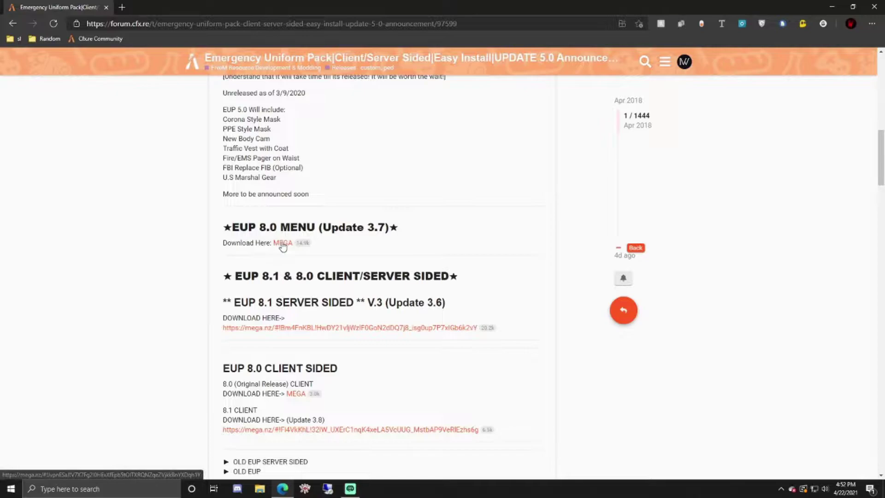
{"action": "middle_click", "coordinate": [322, 328]}
{"action": "middle_click", "coordinate": [282, 243]}
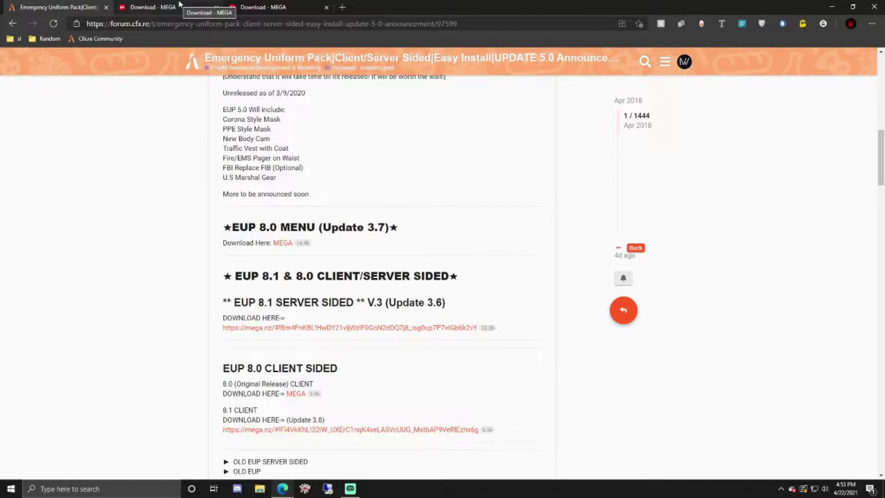
Step: Accept cookies and download EUP 3.6(8.1)SUP.rar and EUP-MENU-8.1-V1-MASTER.rar from MEGA
{"action": "left_click", "coordinate": [180, 5]}
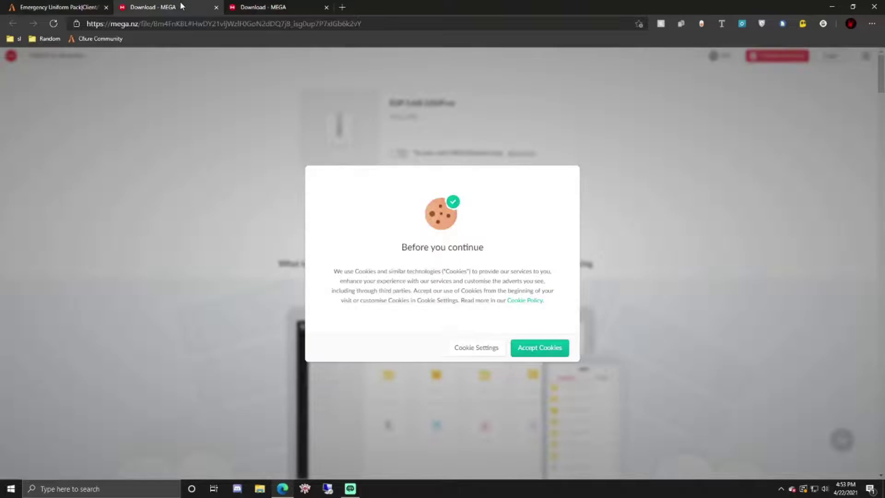
{"action": "left_click", "coordinate": [543, 348]}
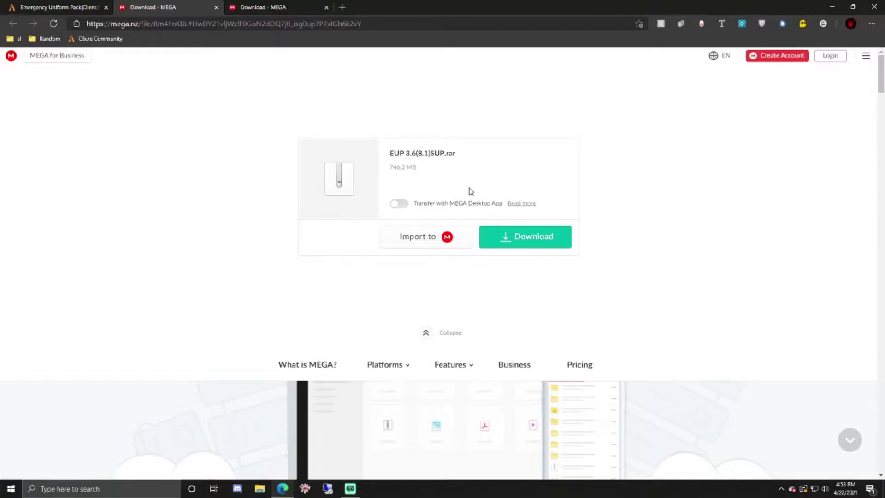
{"action": "left_click", "coordinate": [523, 237]}
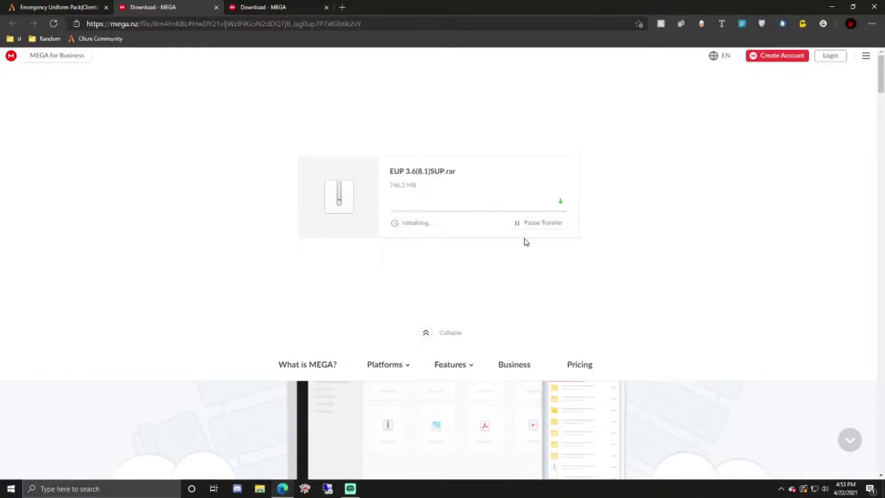
{"action": "left_click", "coordinate": [276, 6]}
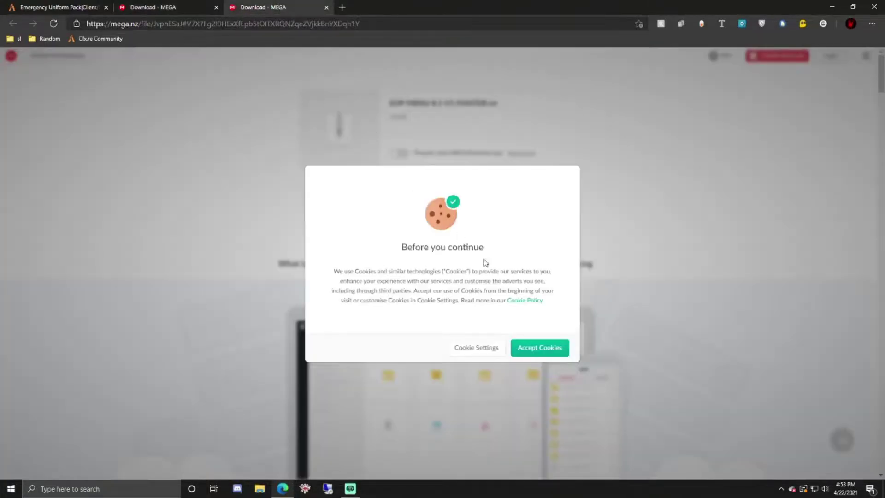
{"action": "left_click", "coordinate": [538, 346]}
{"action": "left_click", "coordinate": [514, 245]}
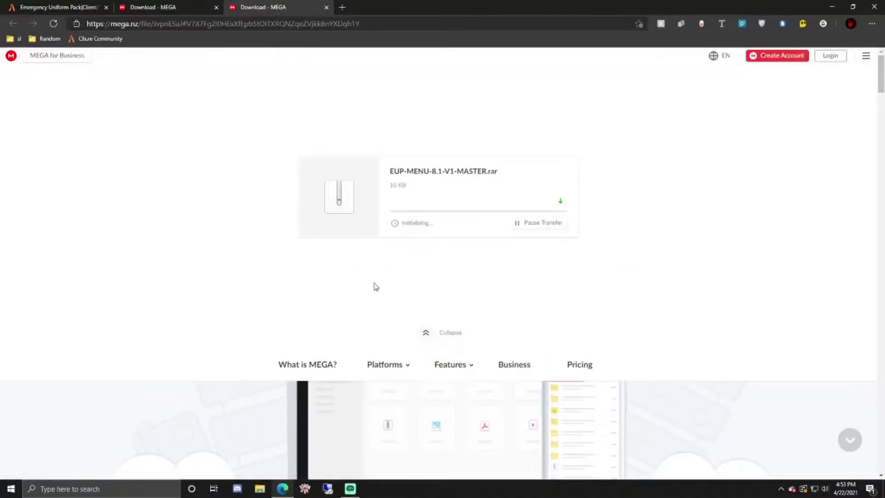
{"action": "left_click", "coordinate": [42, 7]}
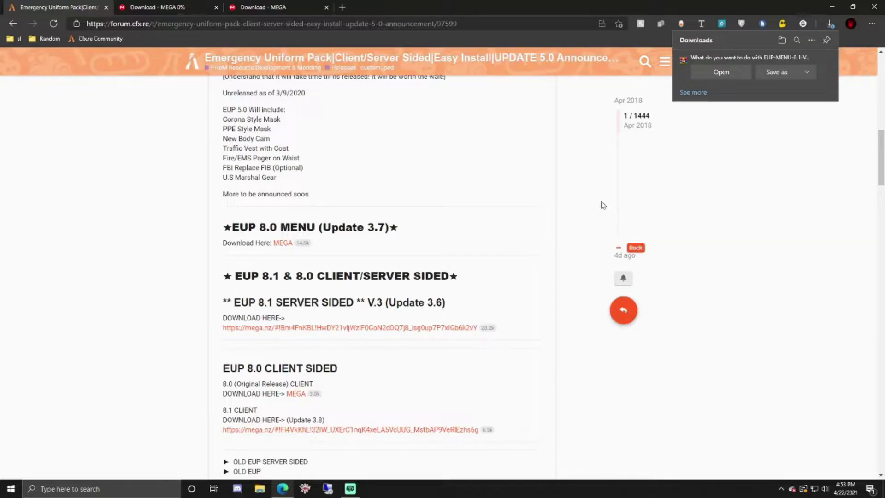
Step: Extract the EUP menu folder from its downloaded archive onto the desktop
{"action": "left_click", "coordinate": [719, 73]}
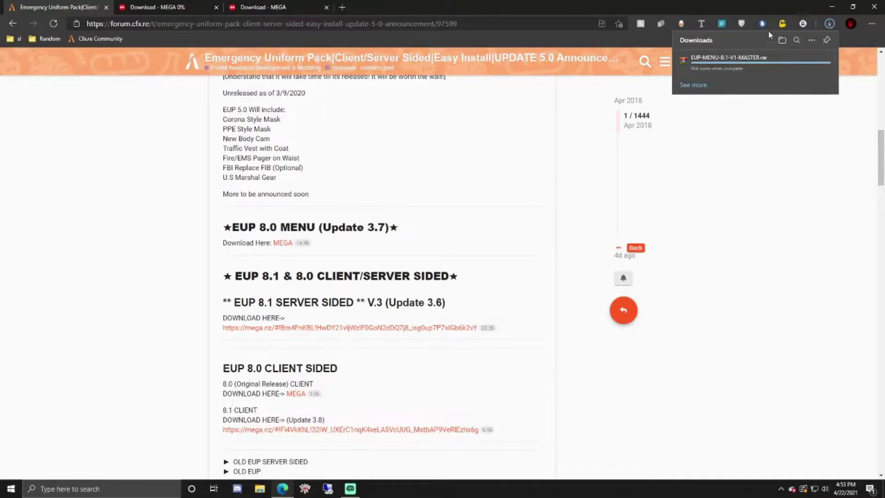
{"action": "left_click", "coordinate": [831, 7]}
{"action": "left_click", "coordinate": [105, 202]}
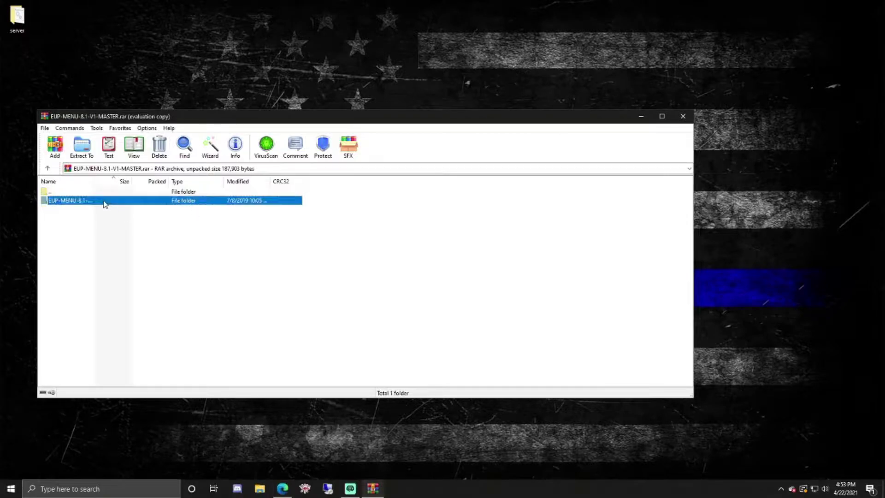
{"action": "left_click", "coordinate": [411, 262]}
{"action": "left_click_drag", "start_coordinate": [70, 206], "coordinate": [383, 40]}
{"action": "left_click", "coordinate": [684, 116]}
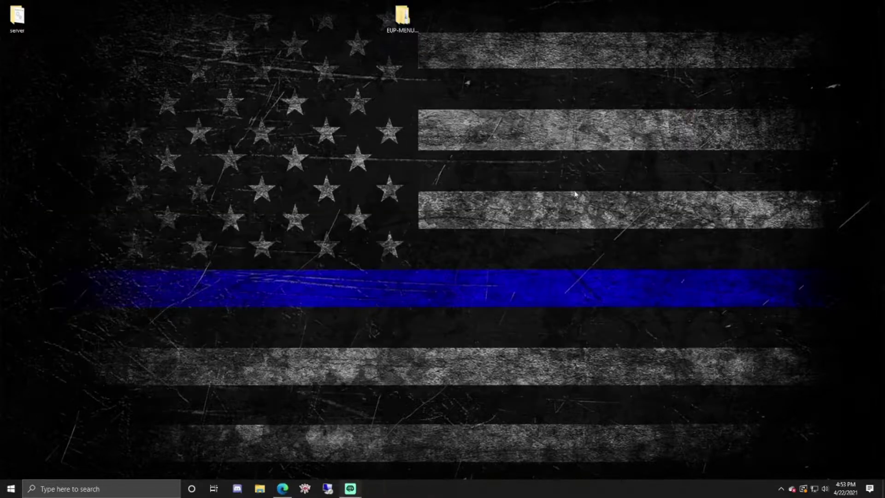
Step: Extract the EUP 3.6(8.1)SUP folder into the desktop EUP menu folder
{"action": "left_click", "coordinate": [282, 488]}
{"action": "left_click", "coordinate": [159, 6]}
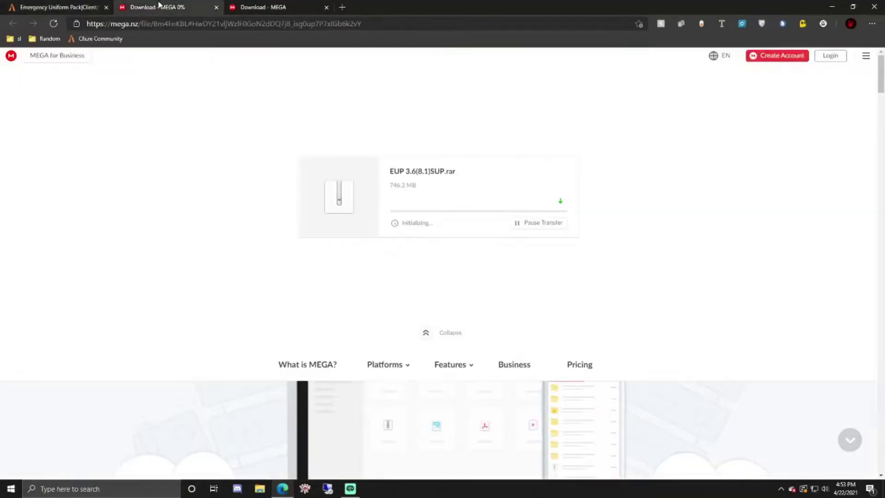
{"action": "left_click", "coordinate": [249, 6]}
{"action": "left_click", "coordinate": [186, 5]}
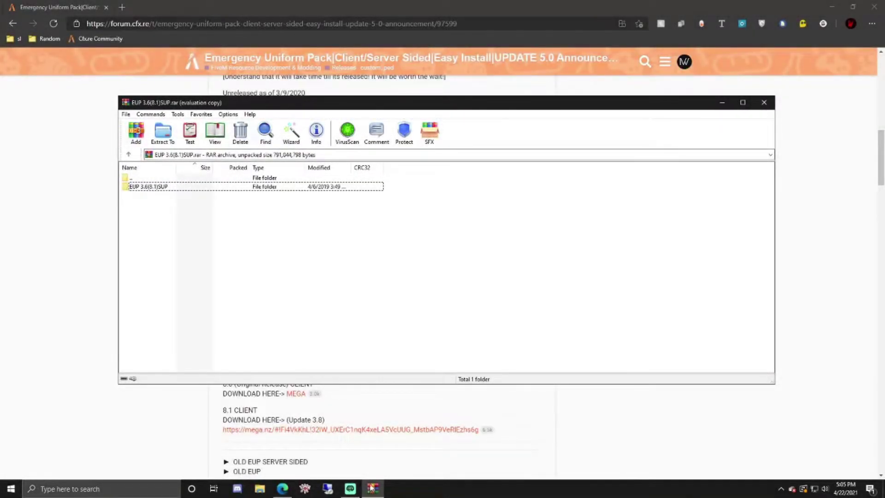
{"action": "left_click", "coordinate": [832, 8]}
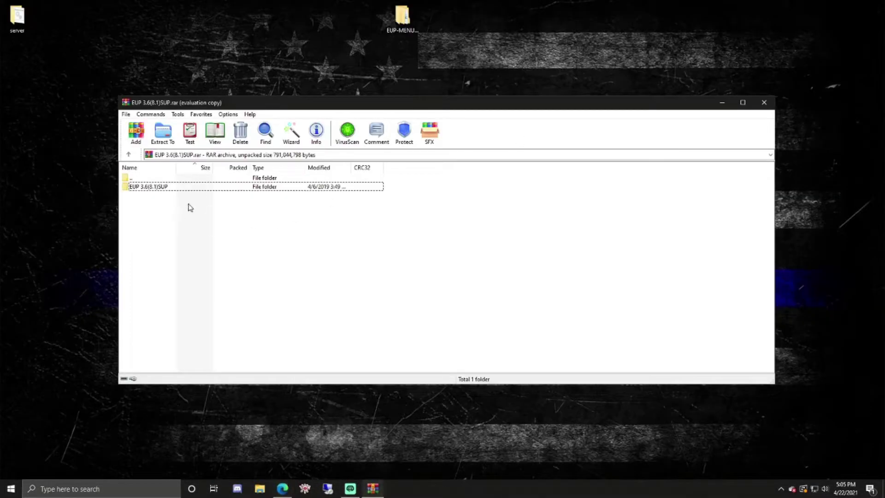
{"action": "left_click_drag", "start_coordinate": [189, 186], "coordinate": [431, 16]}
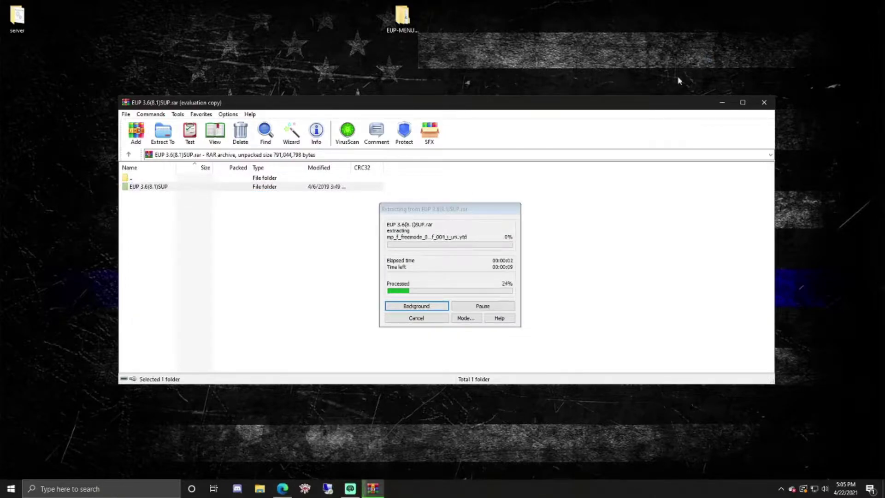
{"action": "left_click", "coordinate": [282, 489]}
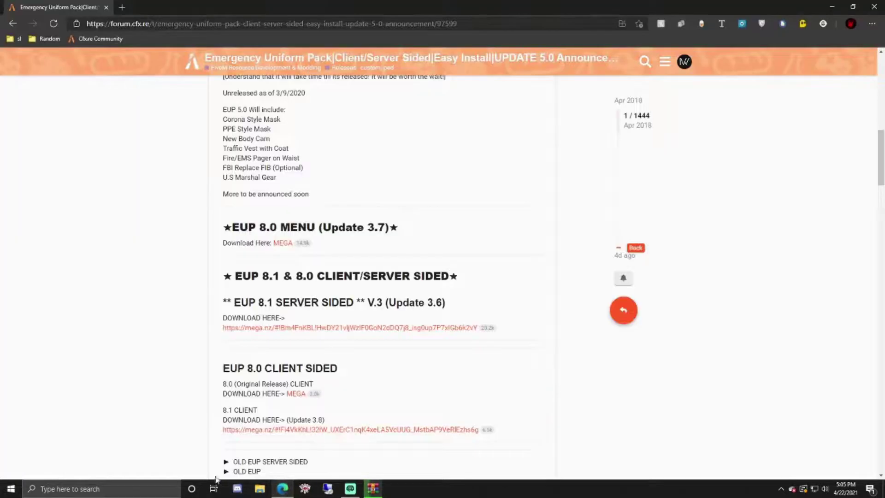
Step: Search Google for 'FiveM nativeUI'
{"action": "left_click", "coordinate": [138, 24]}
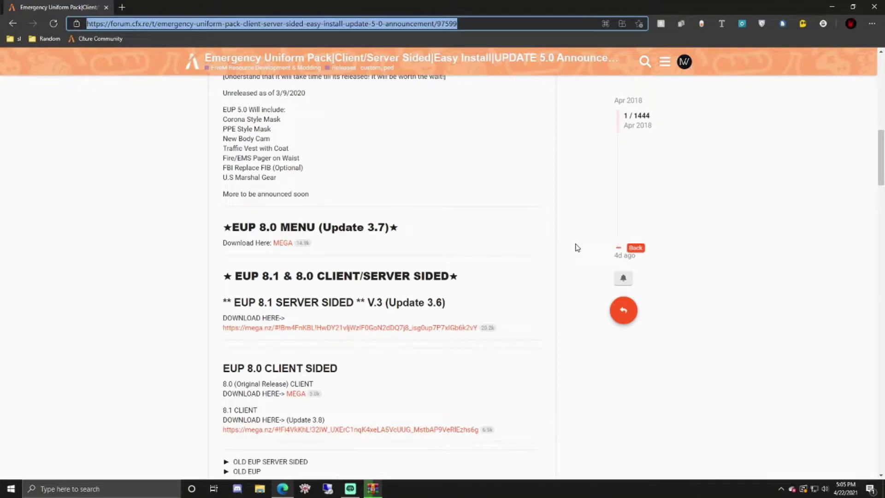
{"action": "type", "text": "Fiv"}
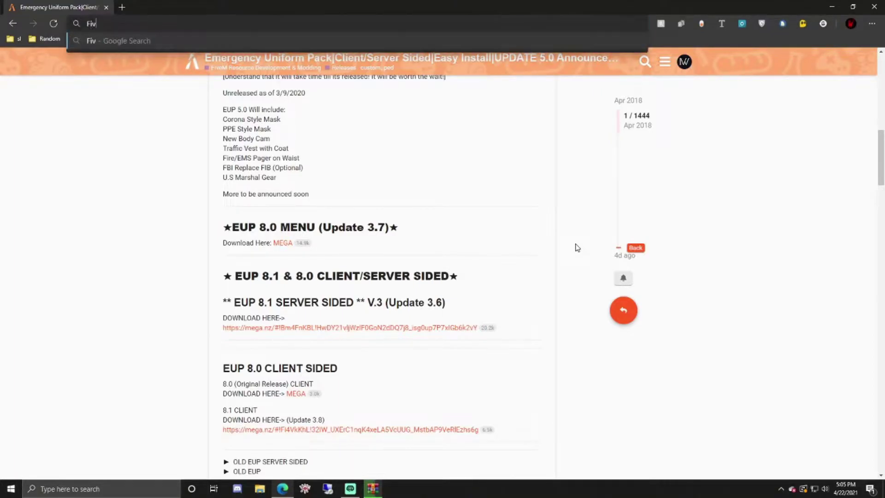
{"action": "type", "text": "eM nativeUI"}
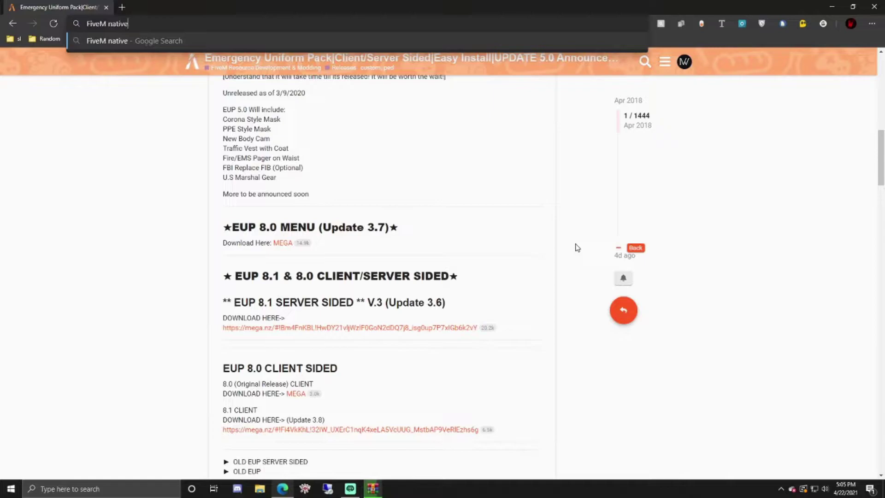
{"action": "key", "text": "Return"}
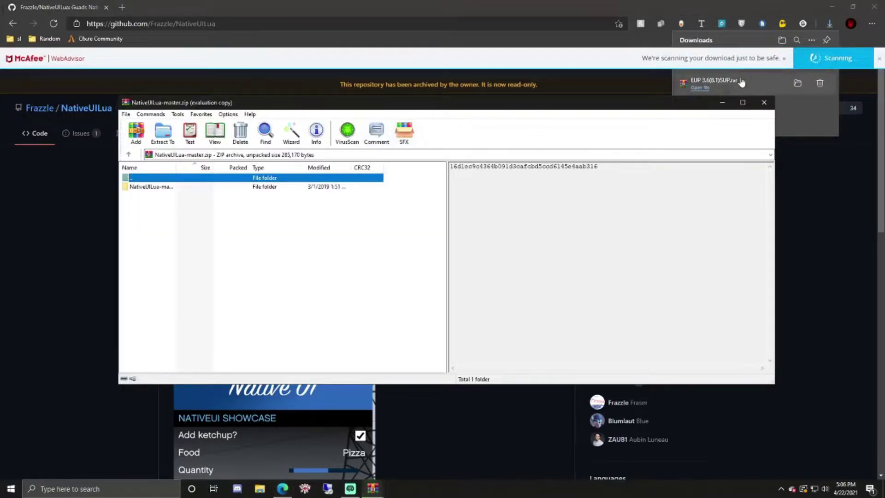
Step: Open the NativeUILua-master.zip archive and close the finished EUP server pack archive
{"action": "left_click", "coordinate": [741, 82]}
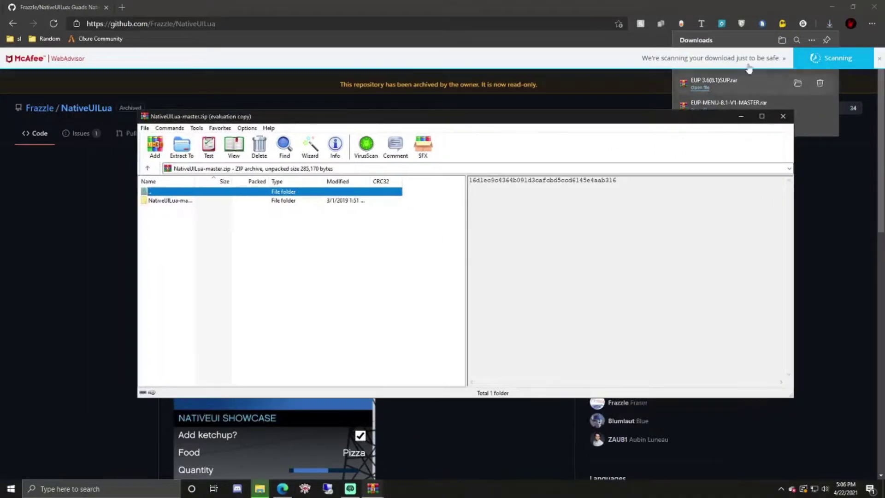
{"action": "left_click", "coordinate": [832, 7]}
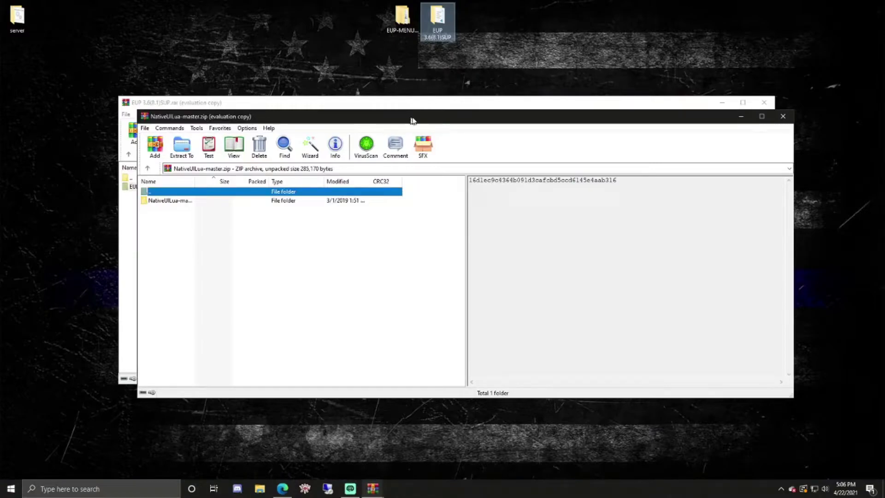
{"action": "left_click_drag", "start_coordinate": [412, 119], "coordinate": [433, 131]}
{"action": "left_click", "coordinate": [670, 103]}
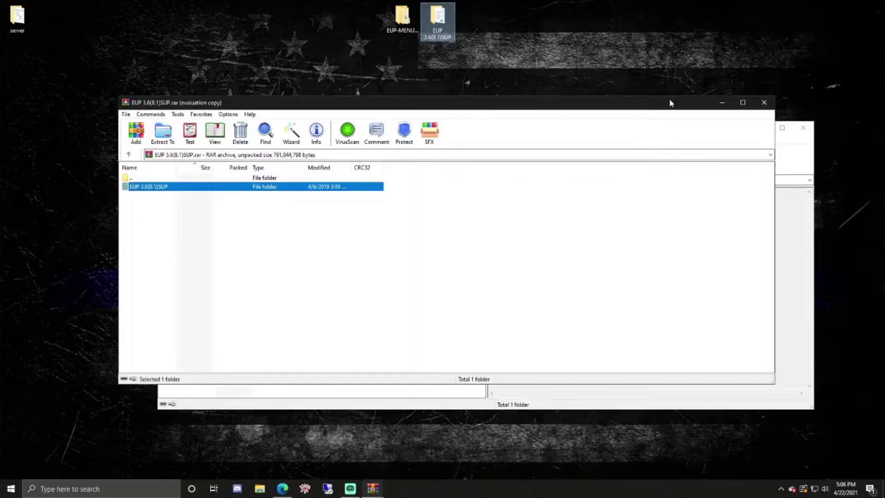
{"action": "left_click", "coordinate": [764, 102]}
{"action": "left_click", "coordinate": [231, 212]}
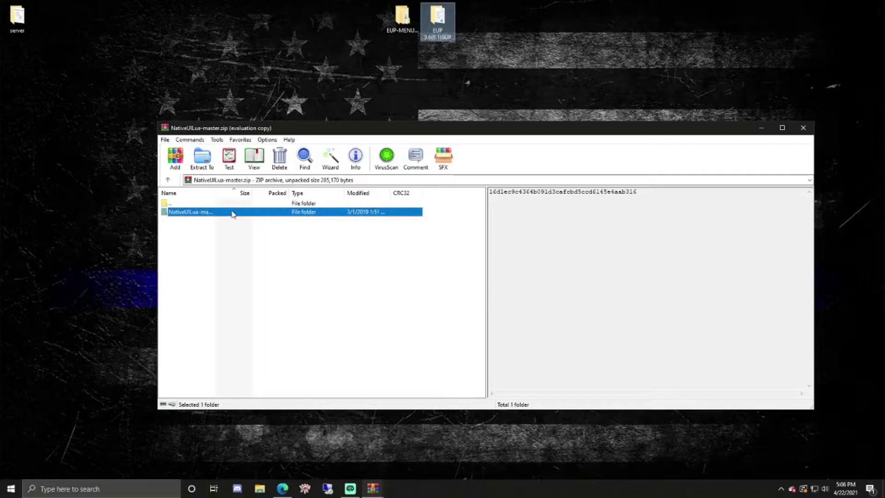
Step: Extract the NativeUI folder from NativeUILua-master onto the desktop and close WinRAR
{"action": "double_click", "coordinate": [232, 212]}
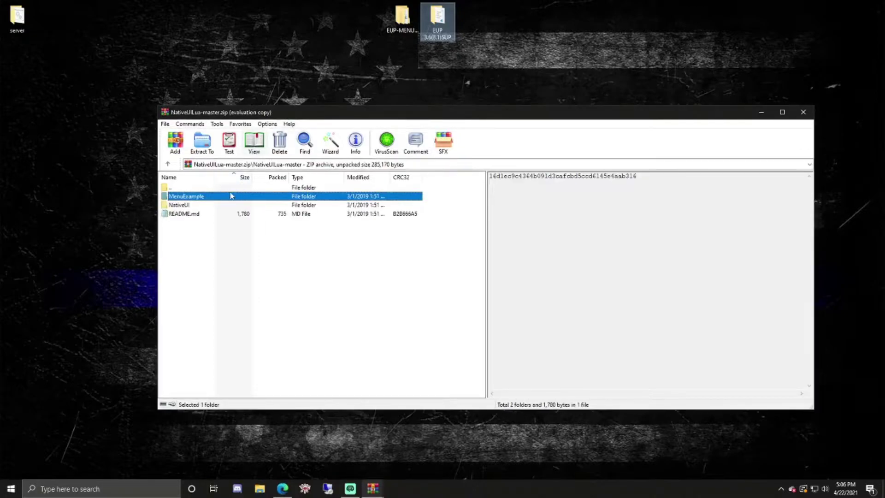
{"action": "left_click", "coordinate": [196, 205]}
{"action": "left_click_drag", "start_coordinate": [196, 207], "coordinate": [484, 27]}
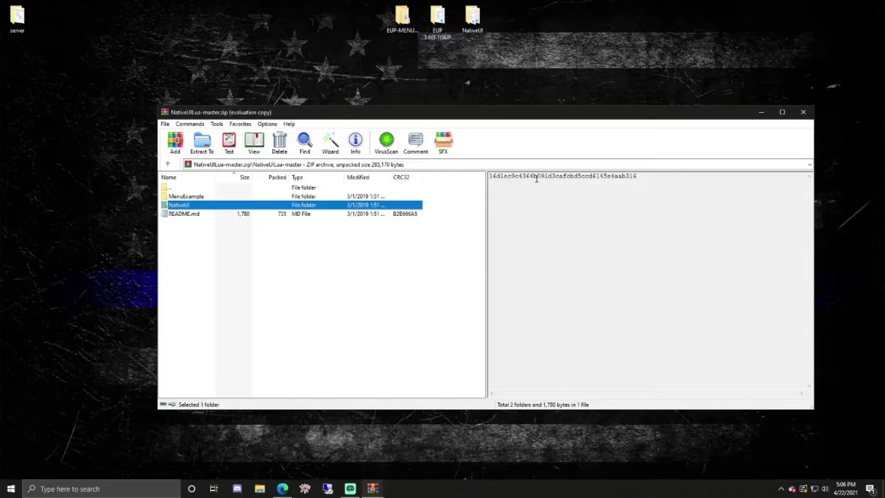
{"action": "left_click", "coordinate": [801, 117]}
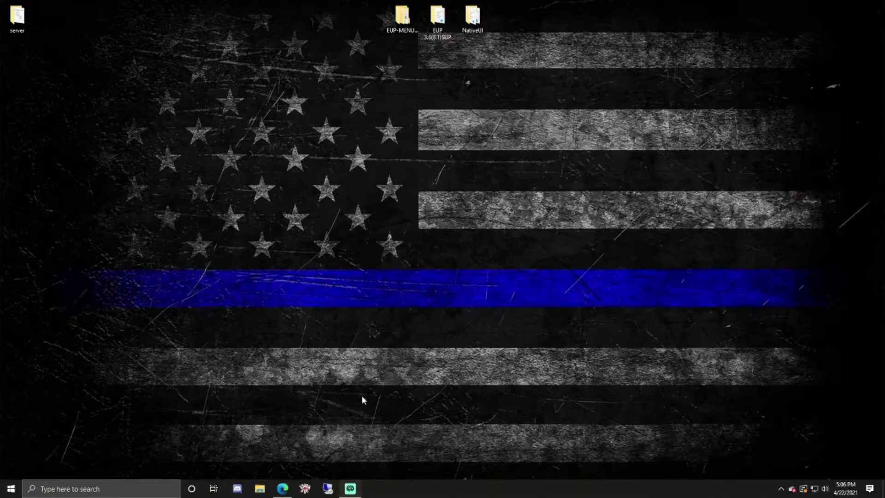
Step: Close the browser and check the EUP-MENU, EUP 3.6(8.1)SUP and NativeUI desktop folders
{"action": "left_click", "coordinate": [282, 488]}
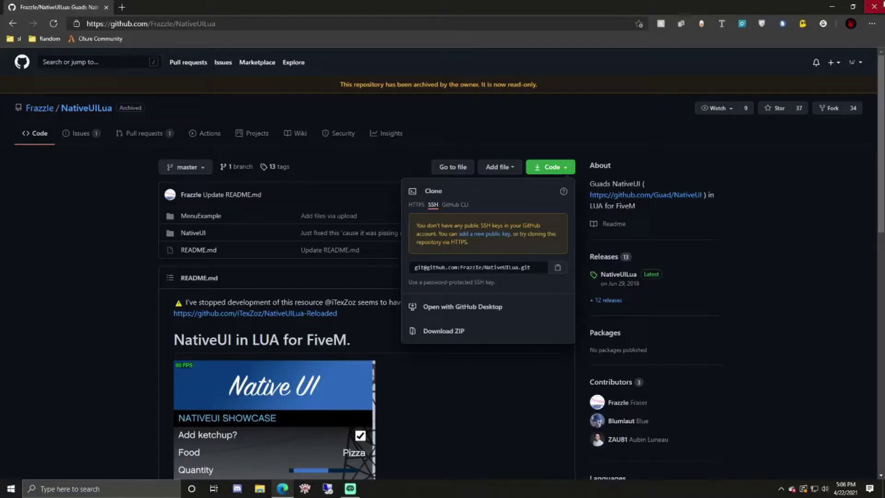
{"action": "left_click", "coordinate": [874, 6]}
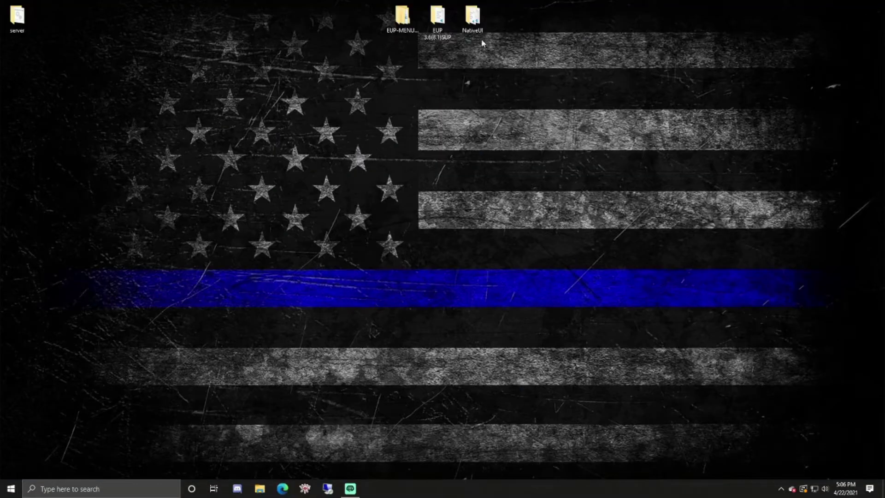
{"action": "left_click", "coordinate": [401, 17]}
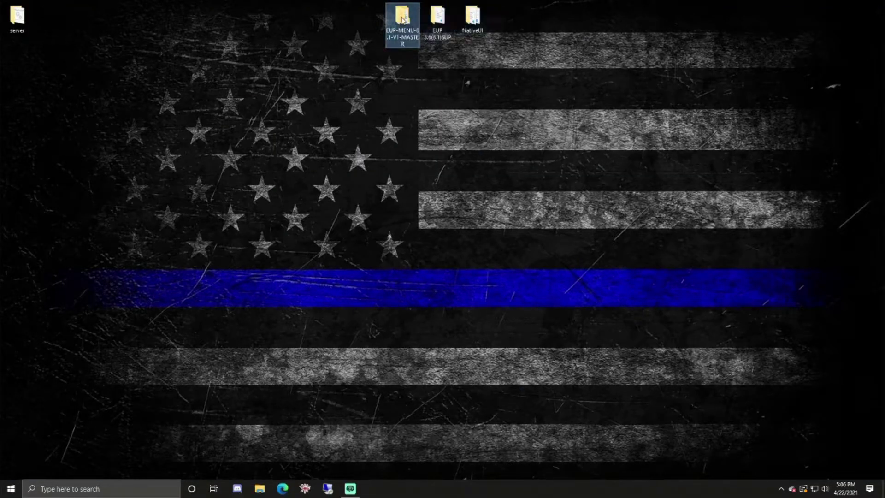
{"action": "left_click", "coordinate": [438, 17]}
{"action": "left_click", "coordinate": [473, 17]}
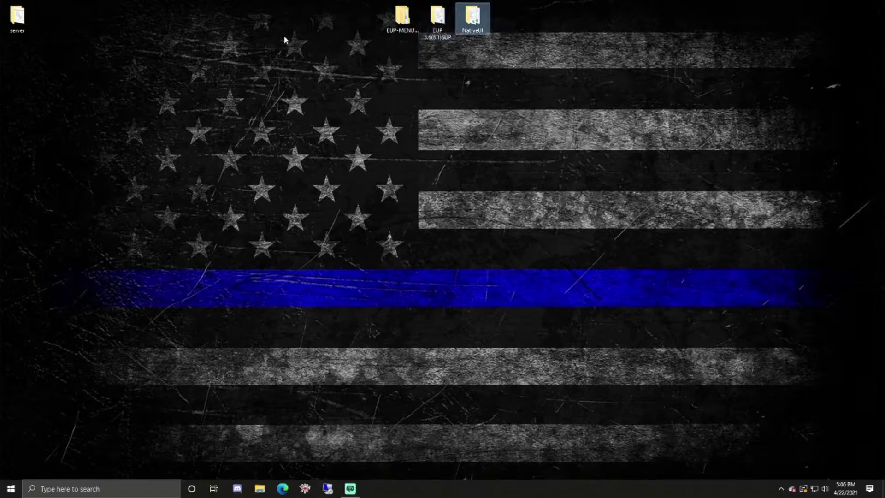
Step: Open the desktop server folder and browse to server-data\resources
{"action": "left_click", "coordinate": [21, 27]}
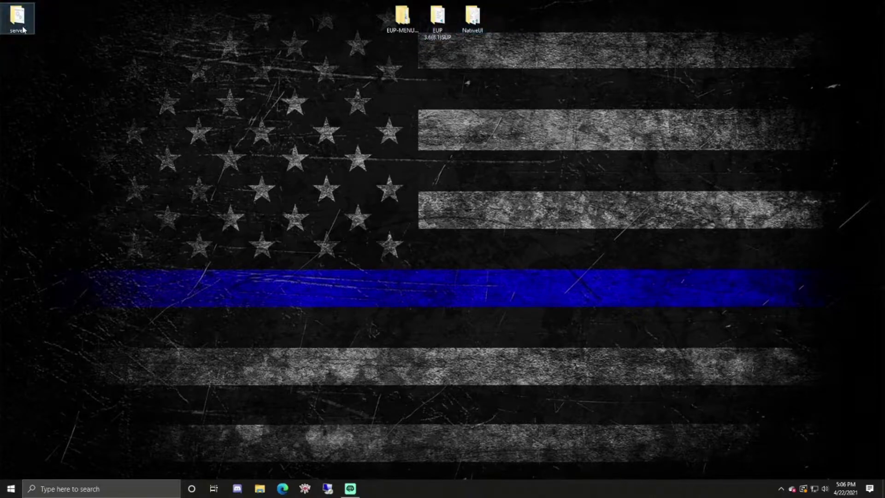
{"action": "double_click", "coordinate": [23, 30]}
{"action": "double_click", "coordinate": [364, 101]}
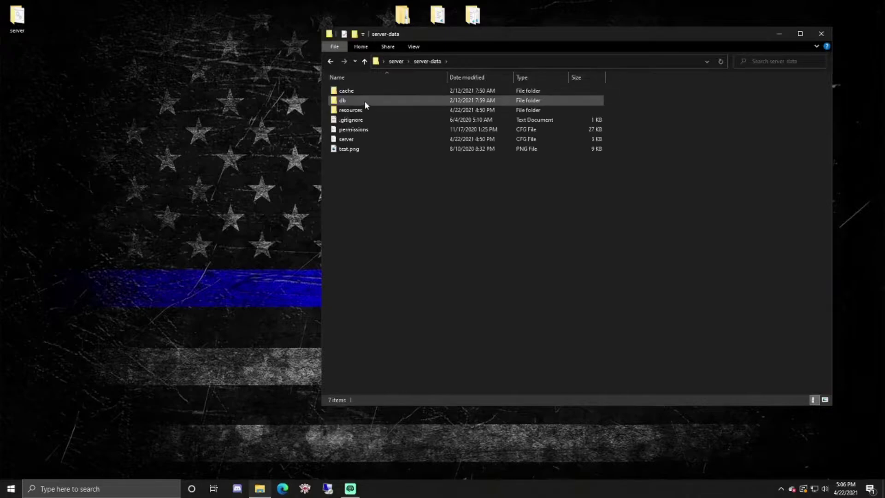
{"action": "double_click", "coordinate": [364, 108]}
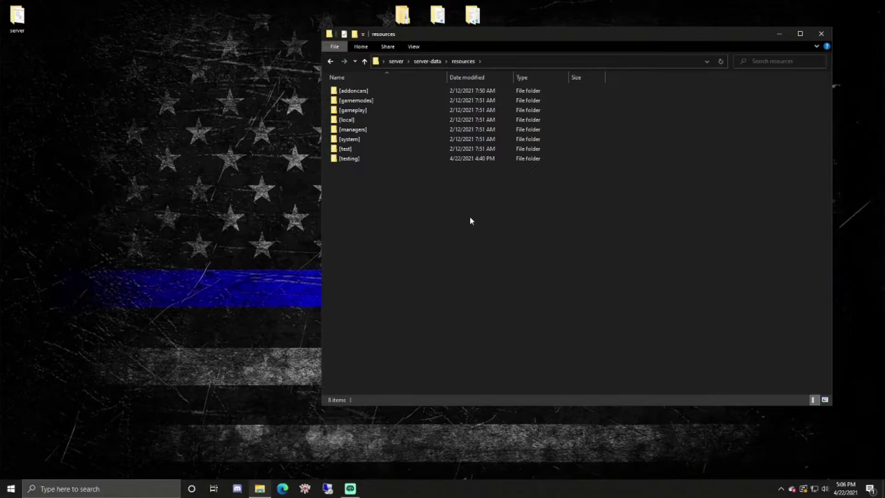
Step: Create a new folder named [eup] in resources
{"action": "right_click", "coordinate": [450, 223]}
{"action": "mouse_move", "coordinate": [507, 355]}
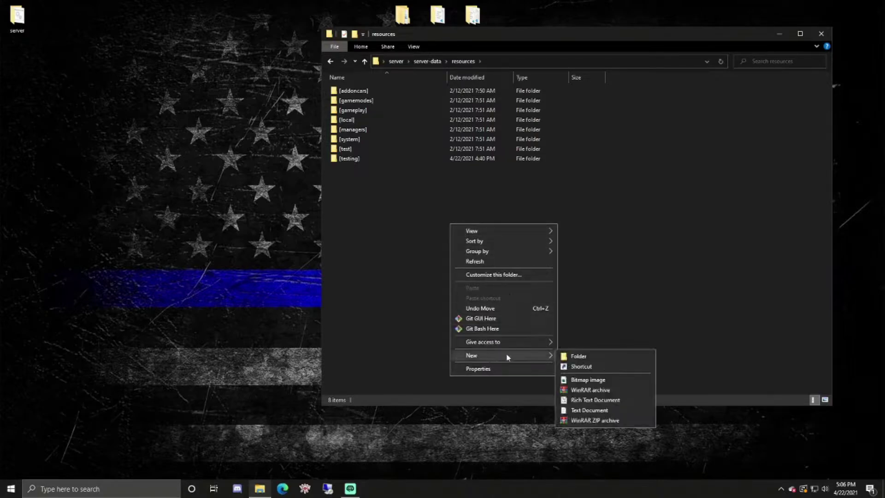
{"action": "left_click", "coordinate": [567, 358]}
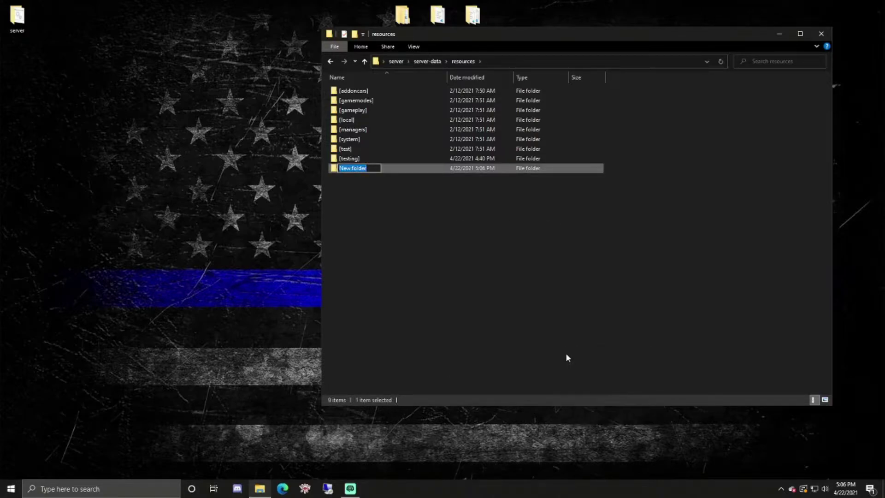
{"action": "type", "text": "[eup]"}
{"action": "key", "text": "Return"}
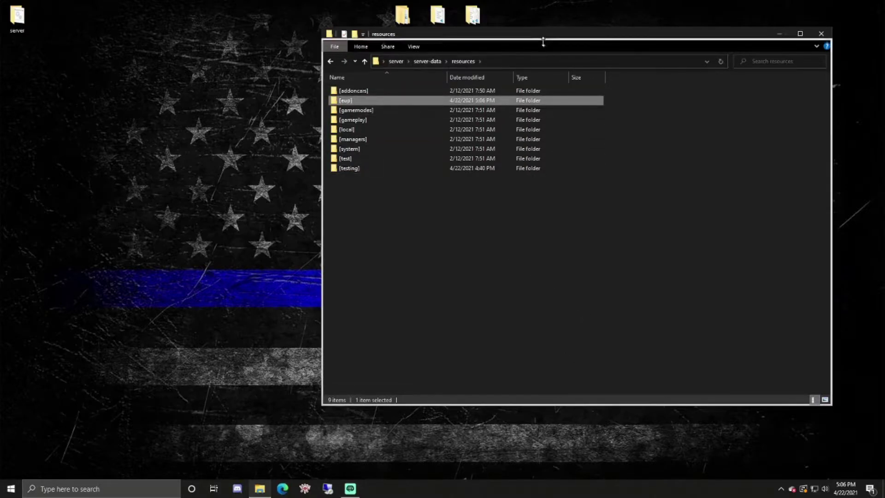
Step: Move the EUP-MENU, EUP 3.6(8.1)SUP and NativeUI desktop folders into [eup]
{"action": "left_click_drag", "start_coordinate": [542, 41], "coordinate": [553, 67]}
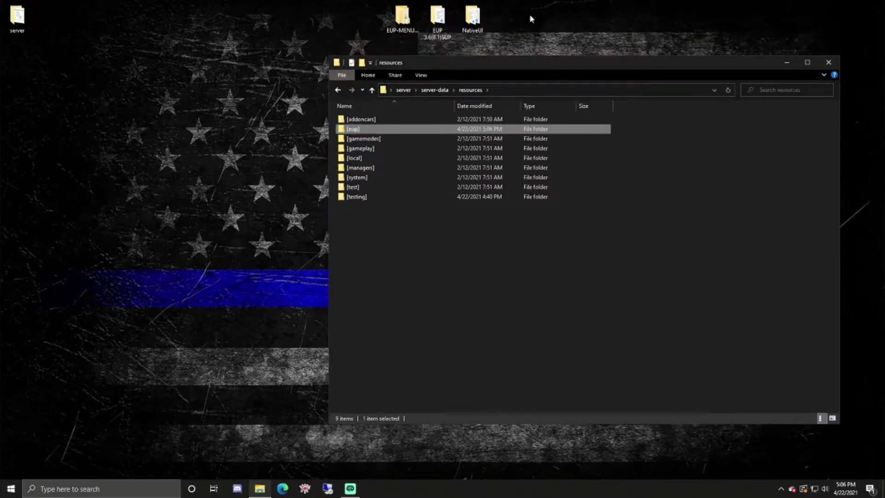
{"action": "left_click_drag", "start_coordinate": [531, 19], "coordinate": [397, 23]}
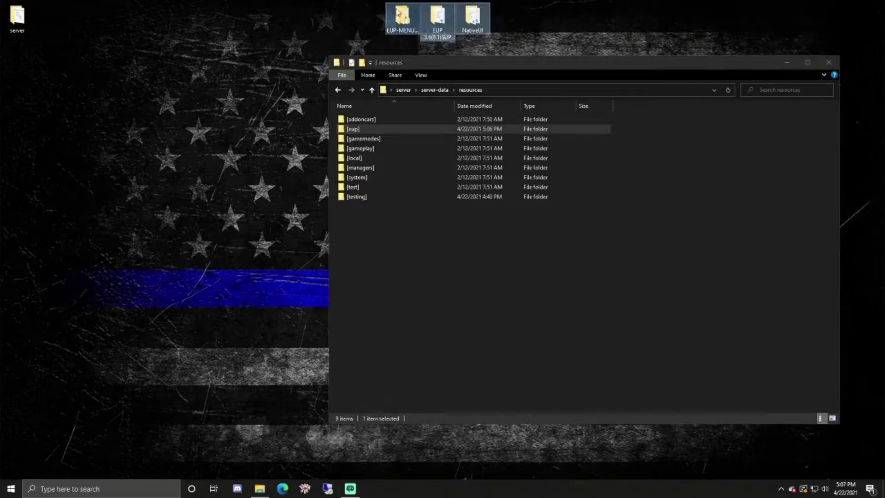
{"action": "left_click_drag", "start_coordinate": [415, 115], "coordinate": [369, 131]}
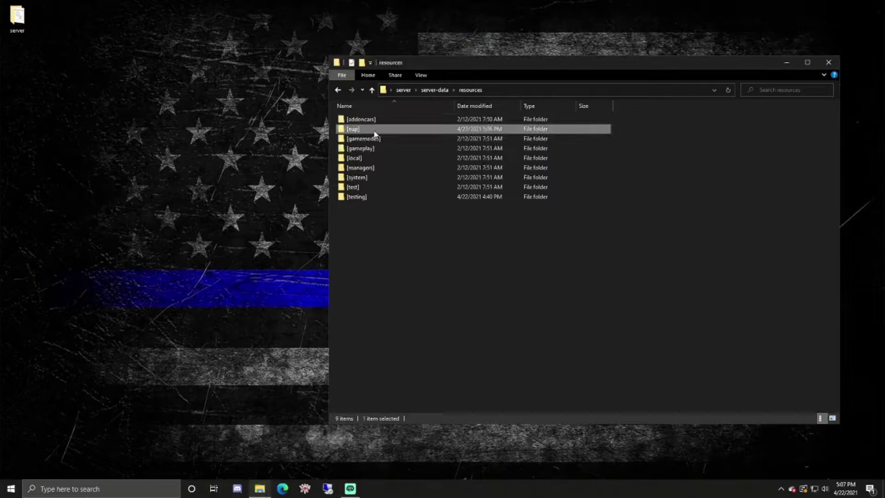
Step: Move eup-ui up into [eup] and delete the empty EUP-MENU-8.1-V1-MASTER folder
{"action": "double_click", "coordinate": [375, 131]}
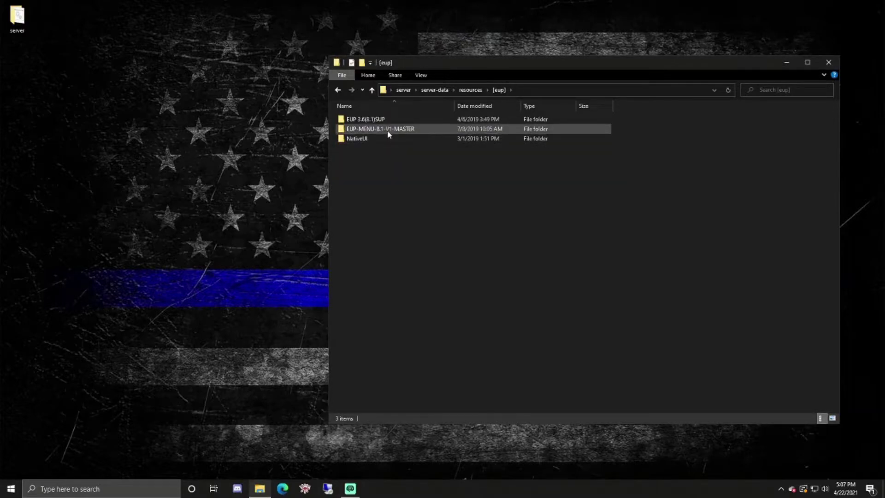
{"action": "double_click", "coordinate": [386, 130]}
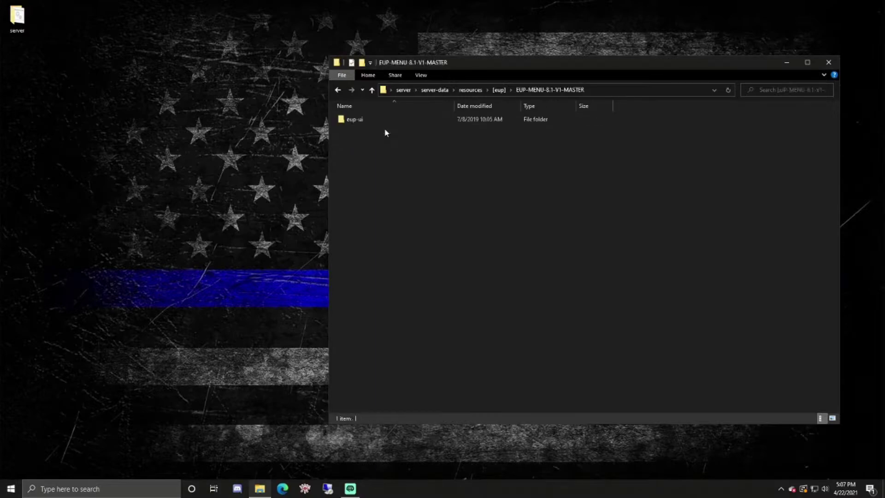
{"action": "left_click", "coordinate": [367, 120]}
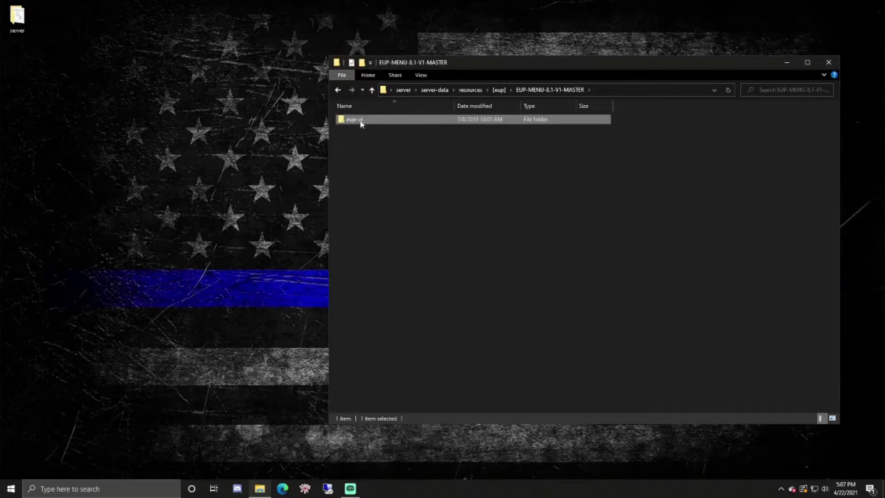
{"action": "left_click_drag", "start_coordinate": [351, 118], "coordinate": [499, 90]}
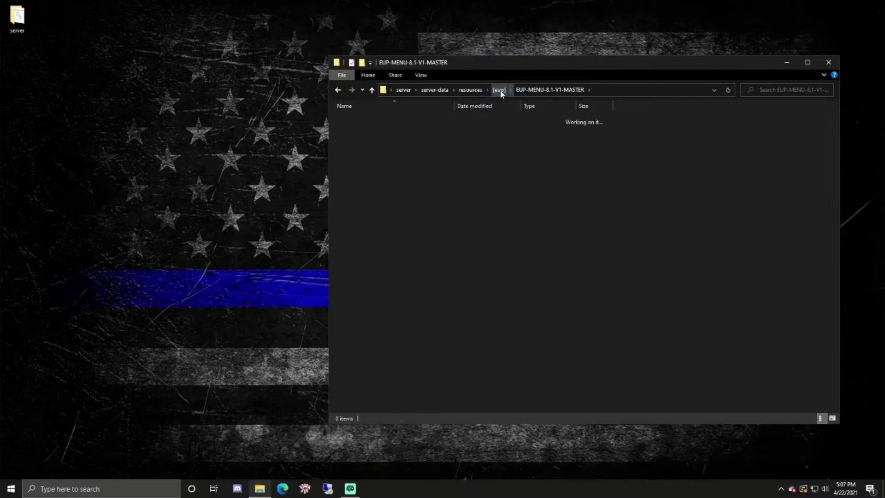
{"action": "left_click", "coordinate": [499, 90]}
{"action": "key", "text": "Delete"}
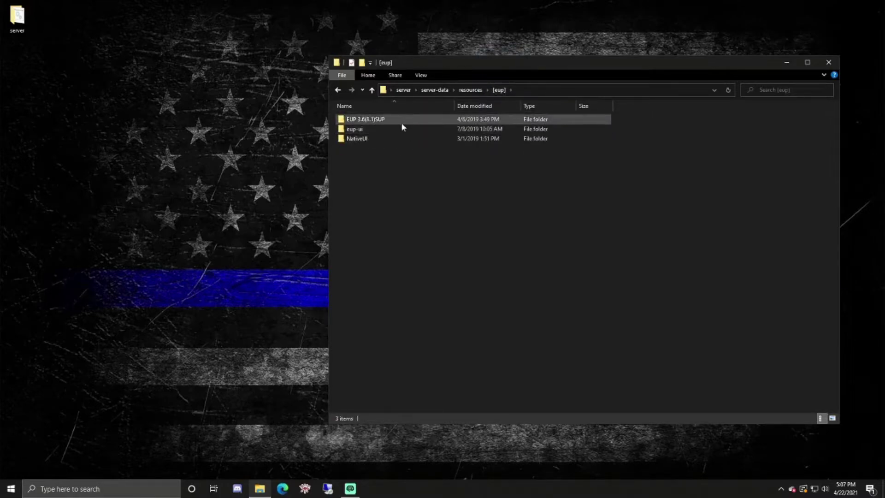
Step: Move eup-stream up into [eup] and delete the emptied EUP 3.6(8.1)SUP folder
{"action": "double_click", "coordinate": [409, 120]}
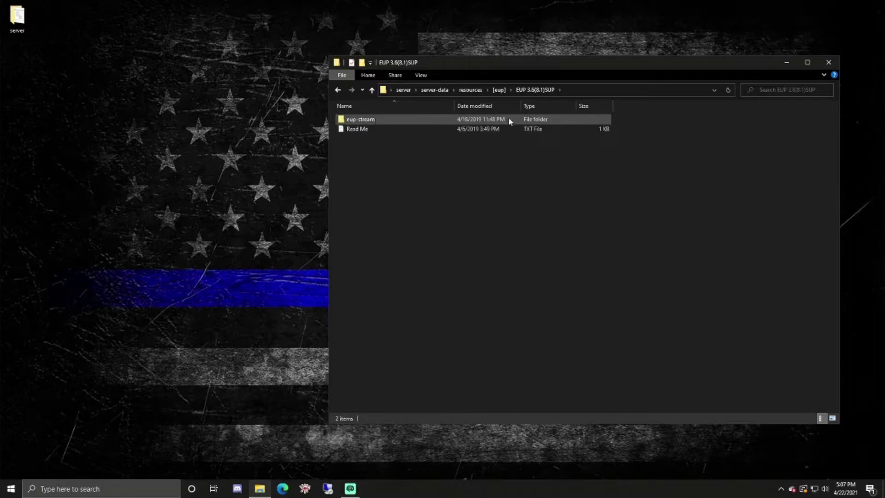
{"action": "left_click_drag", "start_coordinate": [443, 122], "coordinate": [472, 106]}
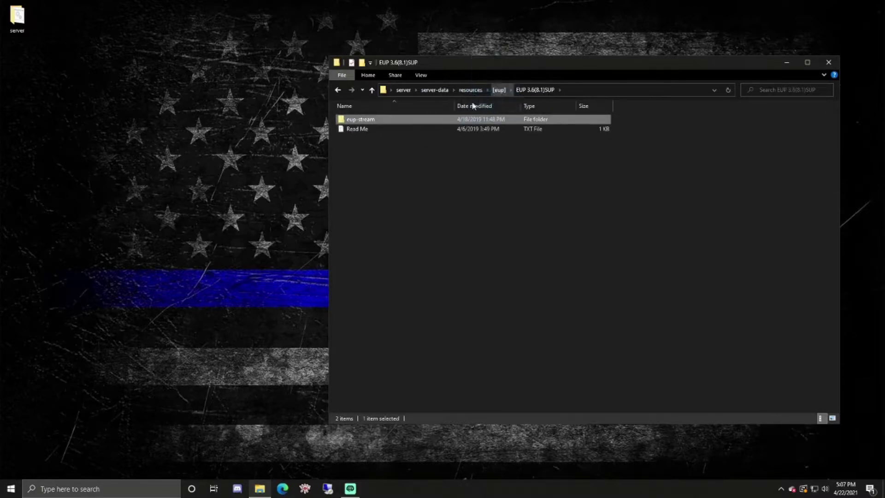
{"action": "left_click", "coordinate": [499, 90]}
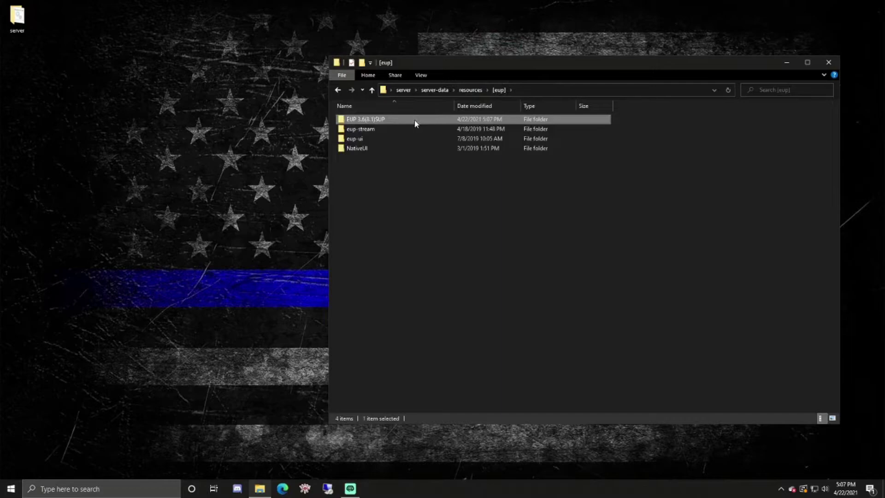
{"action": "key", "text": "Delete"}
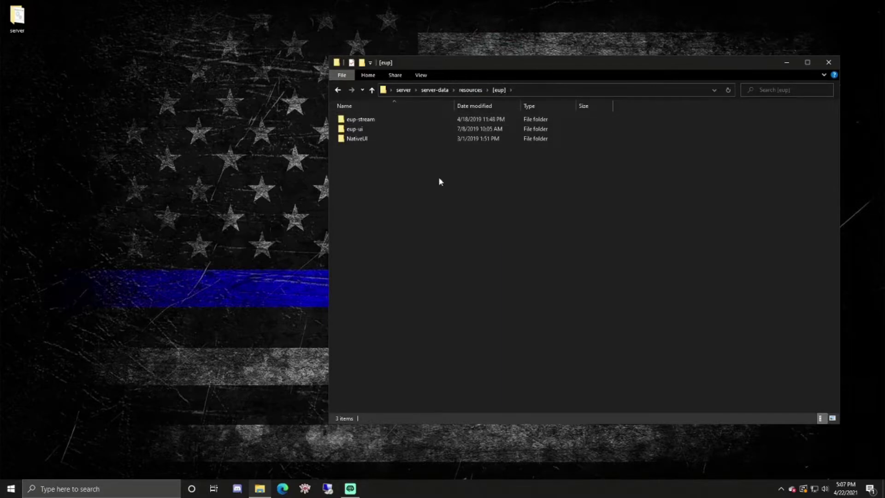
{"action": "left_click_drag", "start_coordinate": [423, 164], "coordinate": [407, 121]}
{"action": "left_click", "coordinate": [401, 138]}
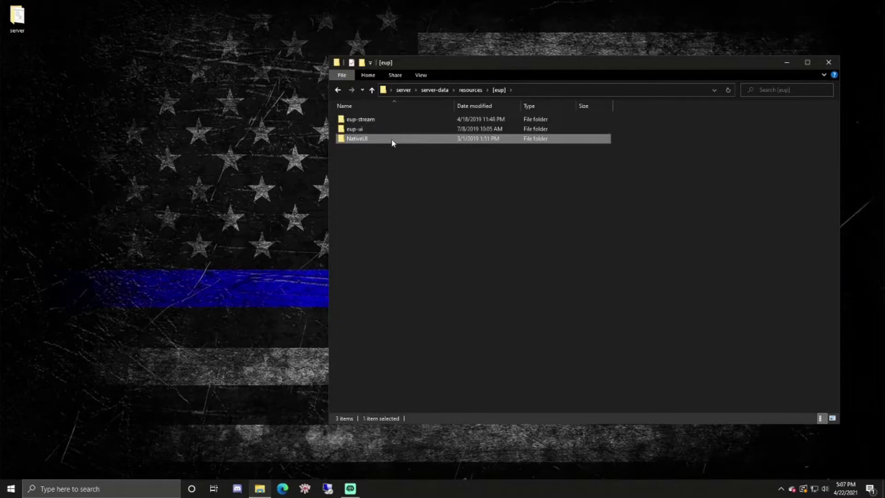
{"action": "left_click", "coordinate": [391, 145]}
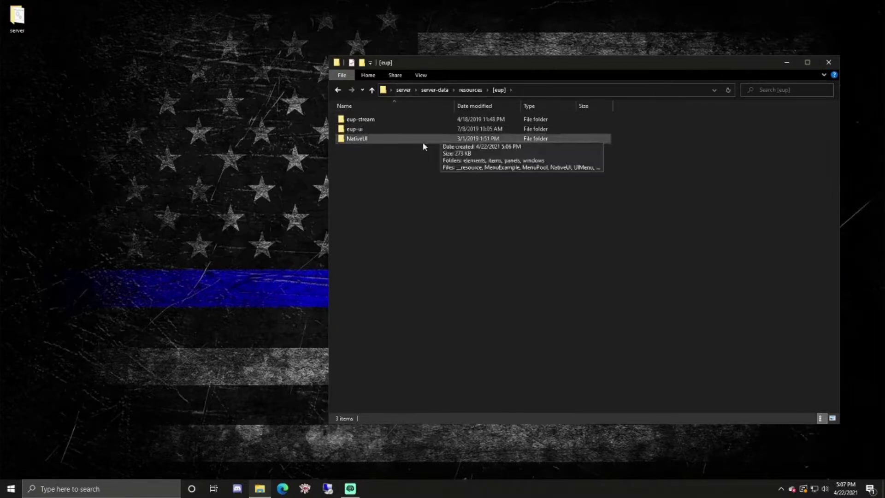
Step: Go back to server-data and open server.cfg for editing
{"action": "left_click_drag", "start_coordinate": [440, 64], "coordinate": [415, 29]}
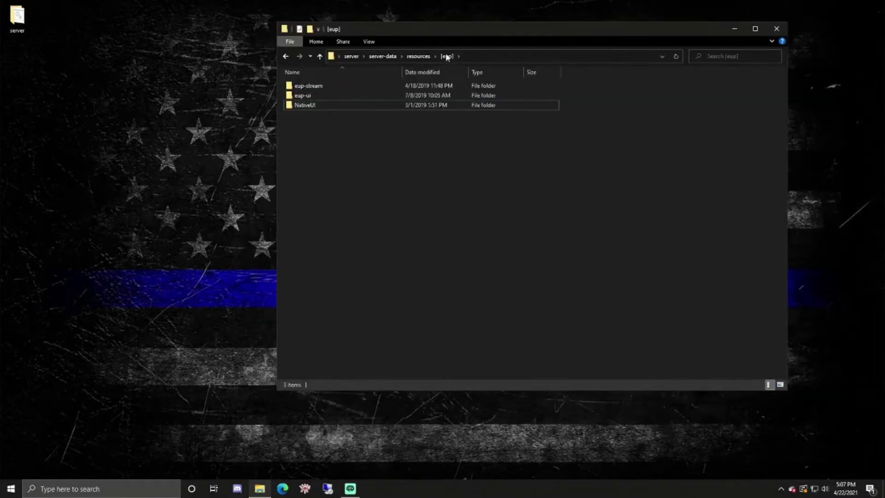
{"action": "left_click", "coordinate": [383, 56]}
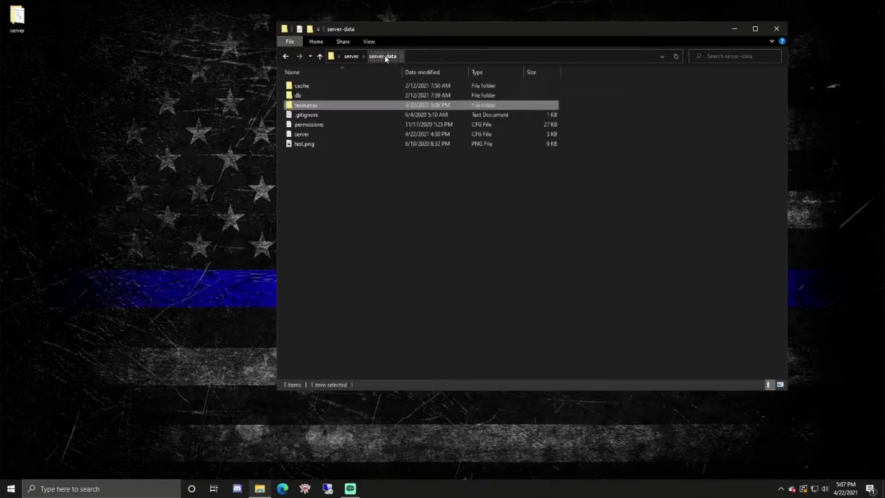
{"action": "double_click", "coordinate": [351, 134]}
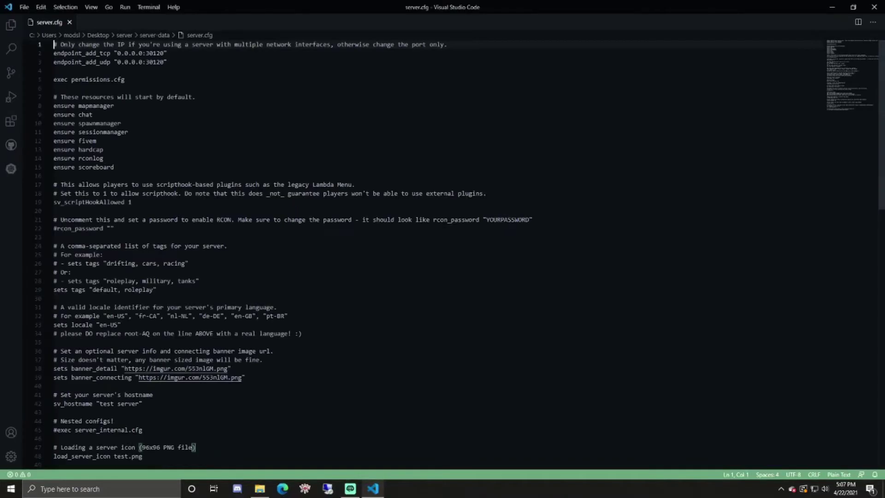
Step: Add a '# EUP' section to server.cfg, then check eup-stream, eup-ui and NativeUI in resources\[eup]
{"action": "key", "text": "Return"}
{"action": "key", "text": "Return"}
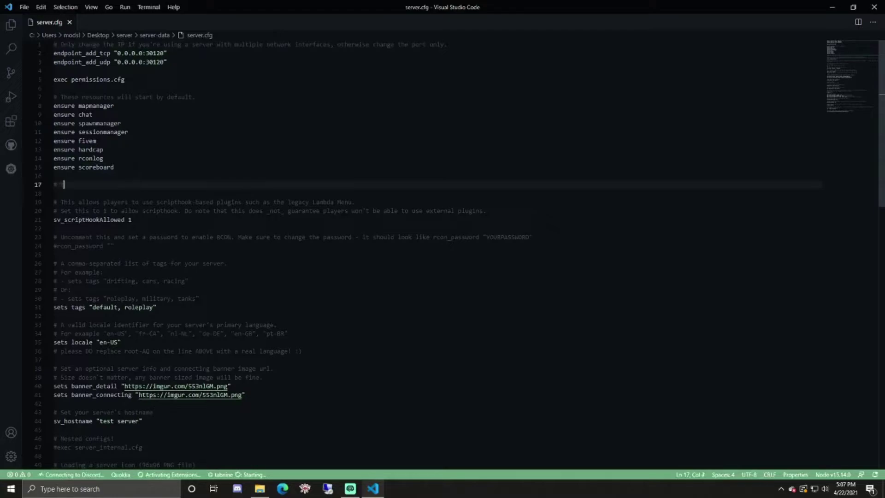
{"action": "key", "text": "Return"}
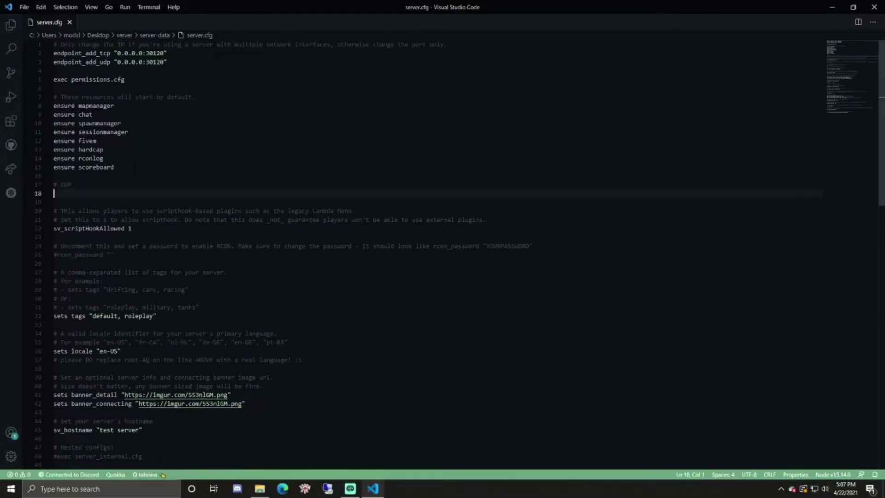
{"action": "left_click", "coordinate": [259, 489]}
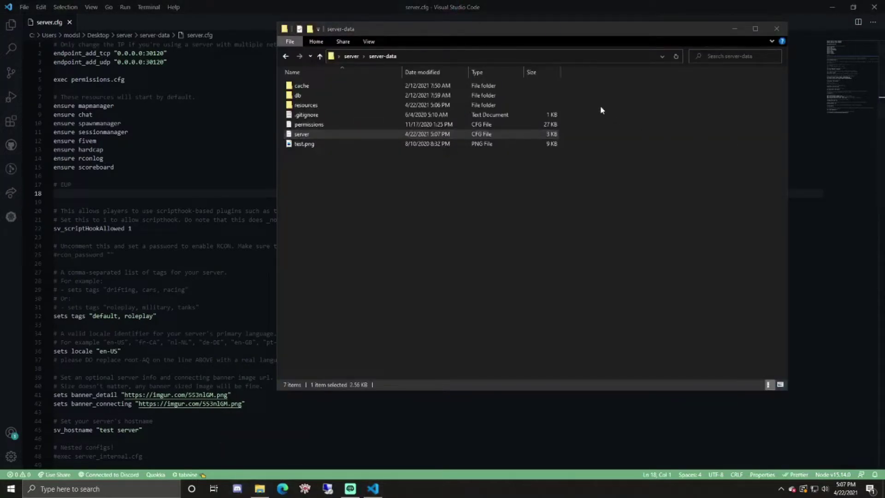
{"action": "left_click_drag", "start_coordinate": [579, 32], "coordinate": [652, 26]}
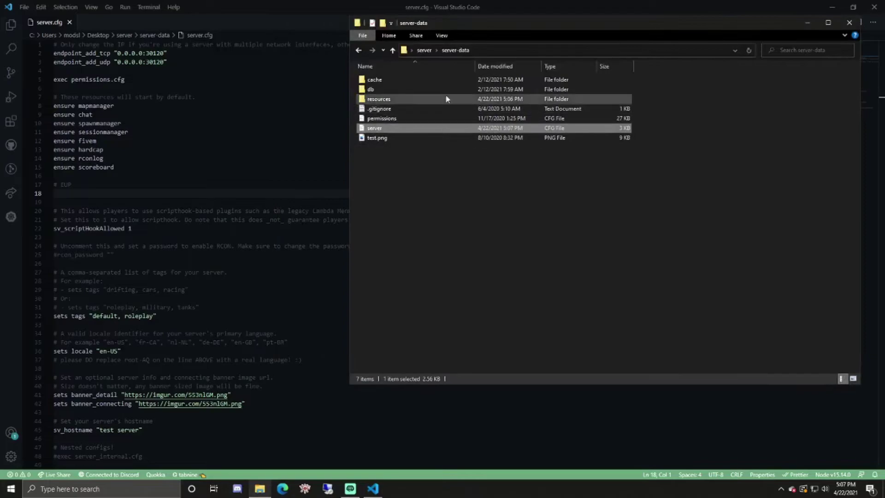
{"action": "double_click", "coordinate": [390, 98]}
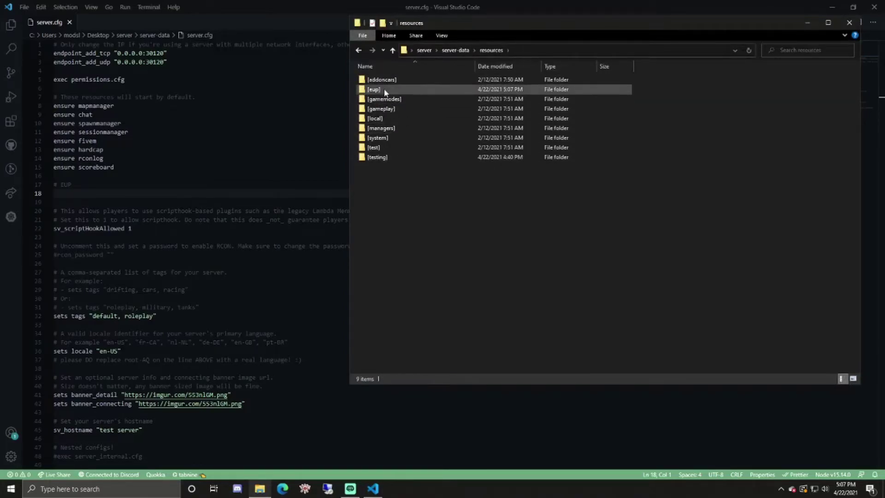
{"action": "double_click", "coordinate": [387, 91]}
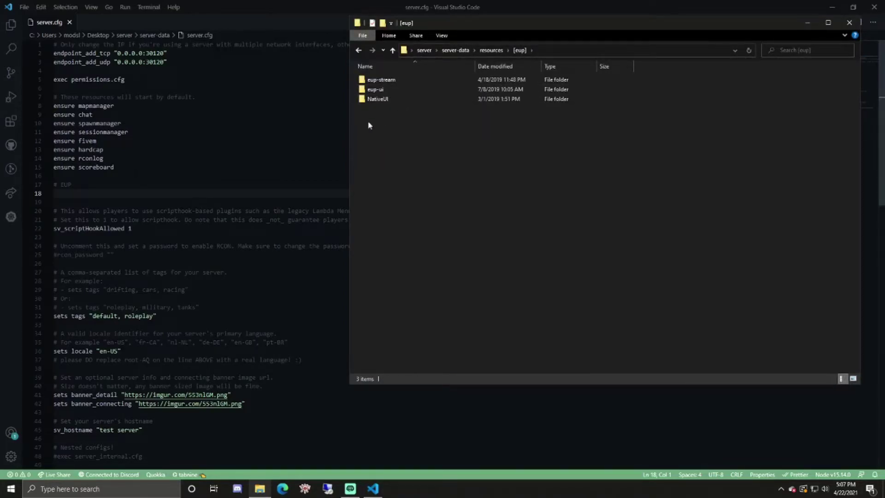
{"action": "left_click_drag", "start_coordinate": [368, 125], "coordinate": [47, 224]}
Step: Add 'ensure NativeUI', 'ensure eup-stream' and 'ensure e…' lines under # EUP in server.cfg
{"action": "left_click", "coordinate": [94, 193]}
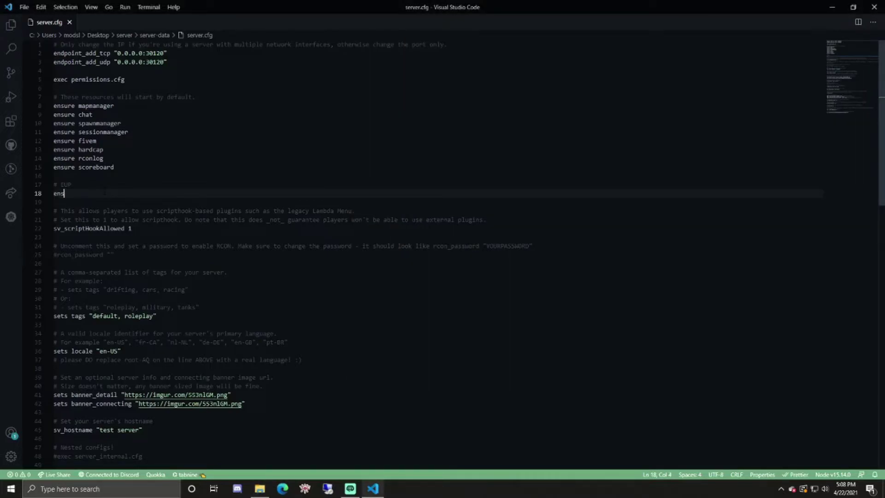
{"action": "type", "text": "ensure N"}
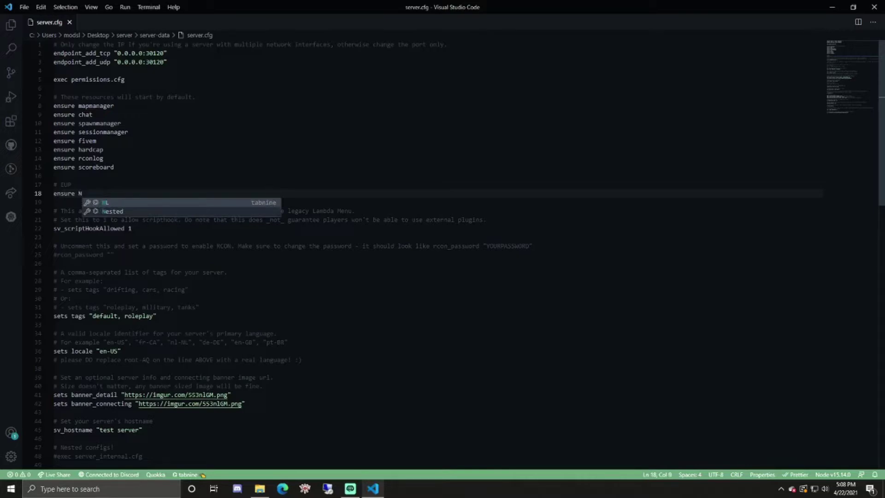
{"action": "type", "text": "ativeUI"}
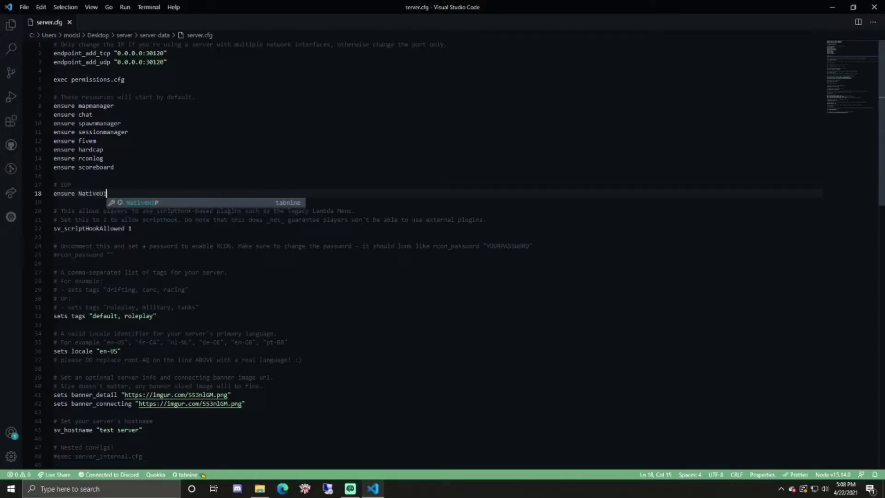
{"action": "type", "text": "P"}
{"action": "key", "text": "Return"}
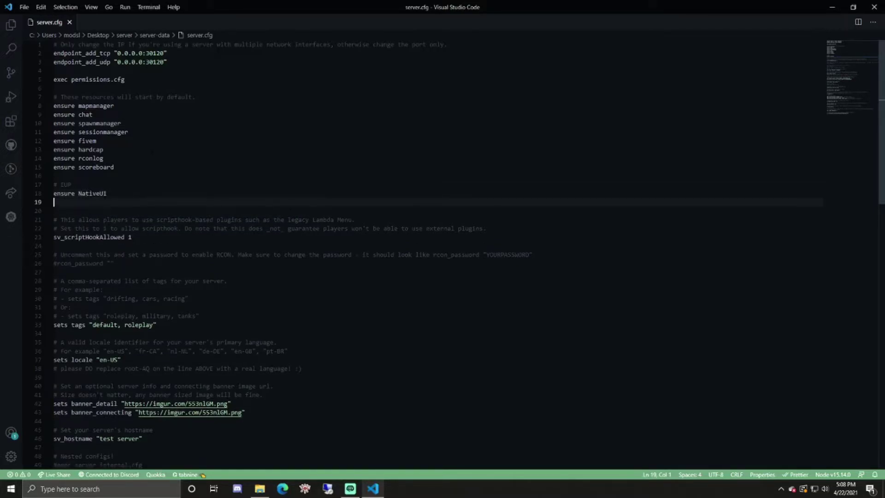
{"action": "type", "text": "ensure eup-stream"}
{"action": "key", "text": "Return"}
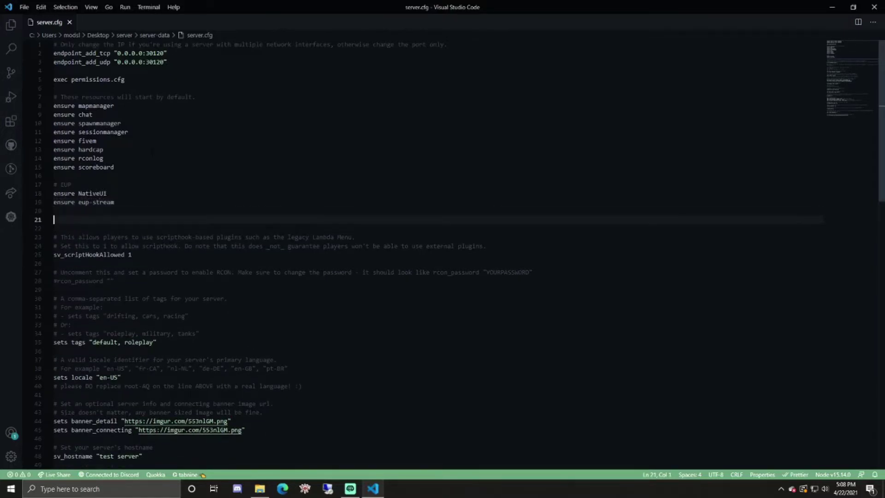
{"action": "type", "text": "ensure eup-ui"}
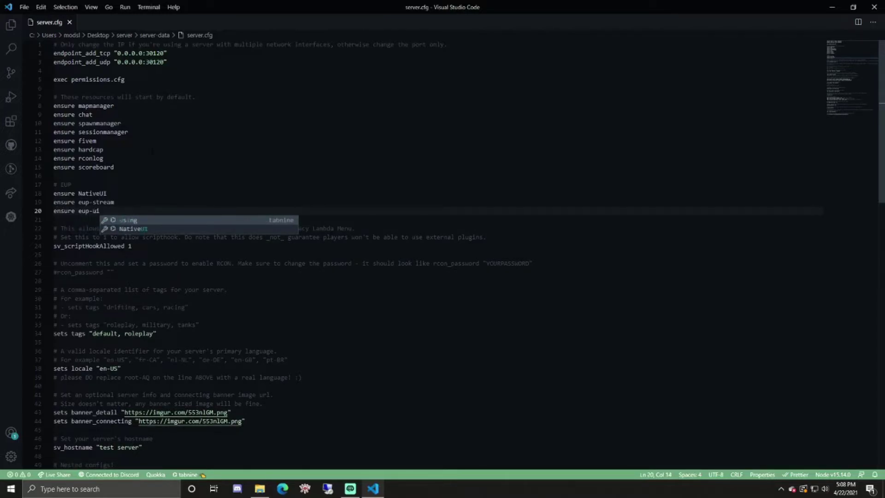
{"action": "left_click", "coordinate": [158, 149]}
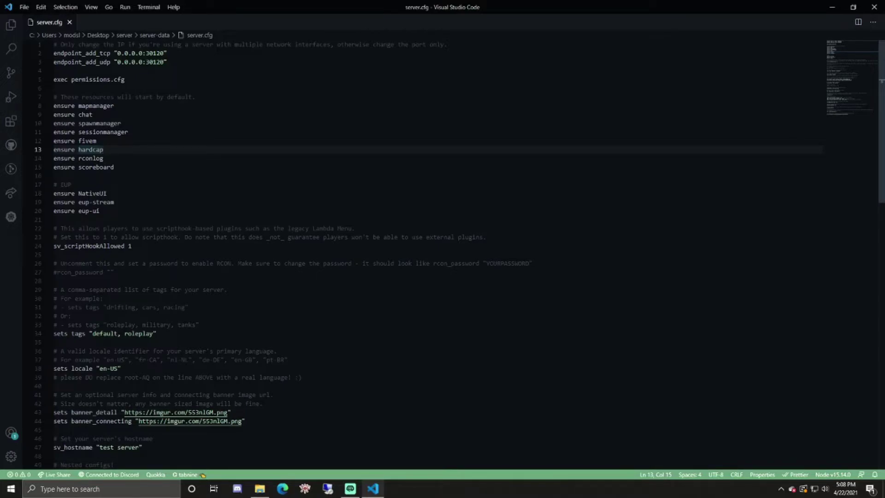
Step: Check the ensure entries against the [eup] folder names, then close VS Code
{"action": "key", "text": "alt+Tab"}
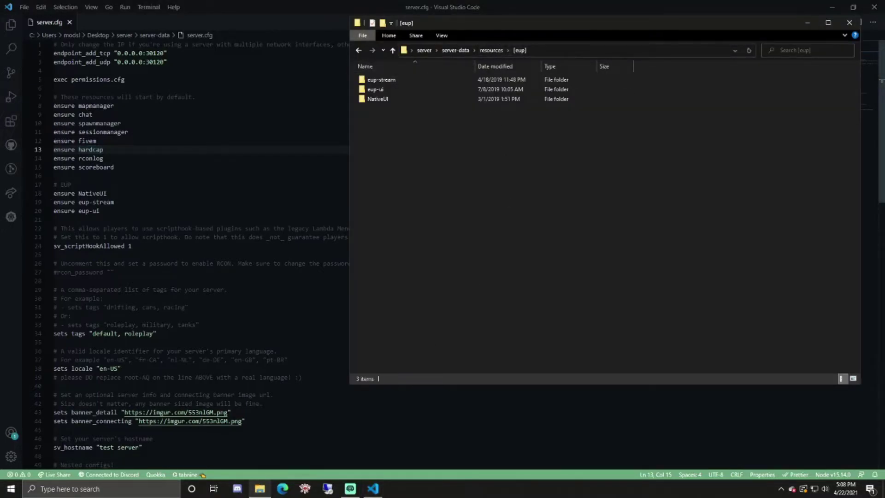
{"action": "left_click", "coordinate": [71, 185]}
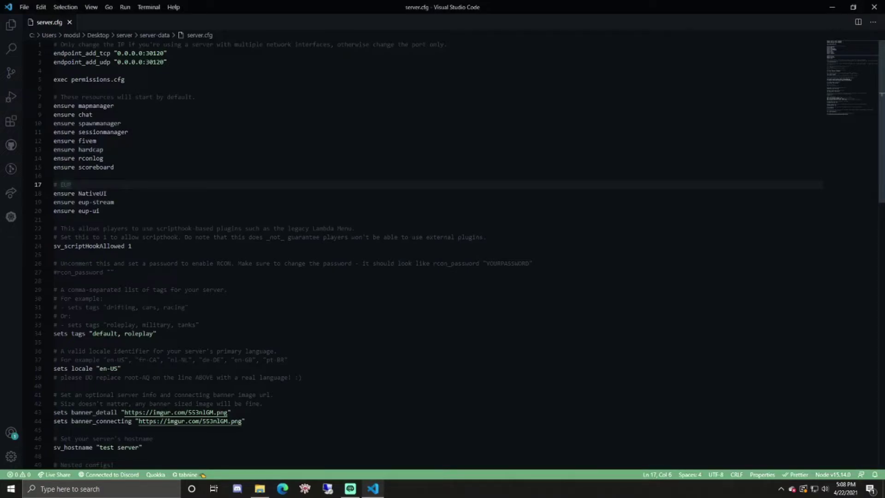
{"action": "left_click", "coordinate": [881, 3]}
Step: Launch the server from its folder and walk the character toward the amphitheater in-game
{"action": "left_click", "coordinate": [424, 50]}
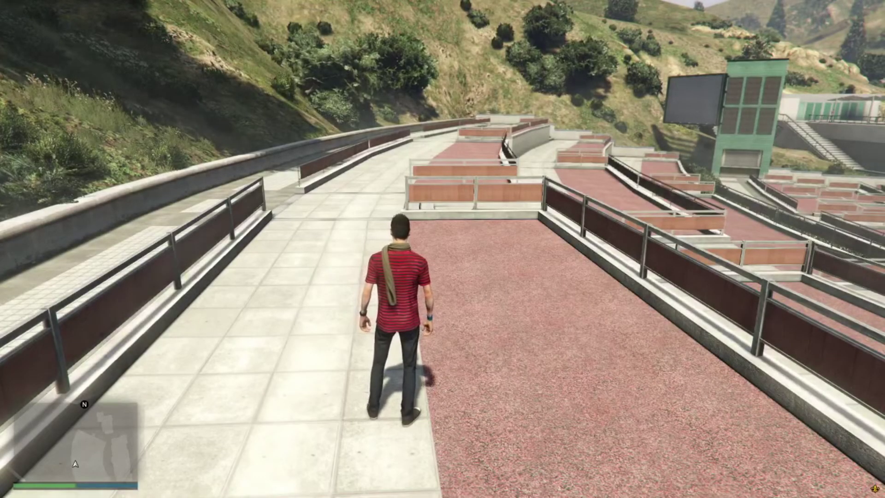
{"action": "key", "text": "w"}
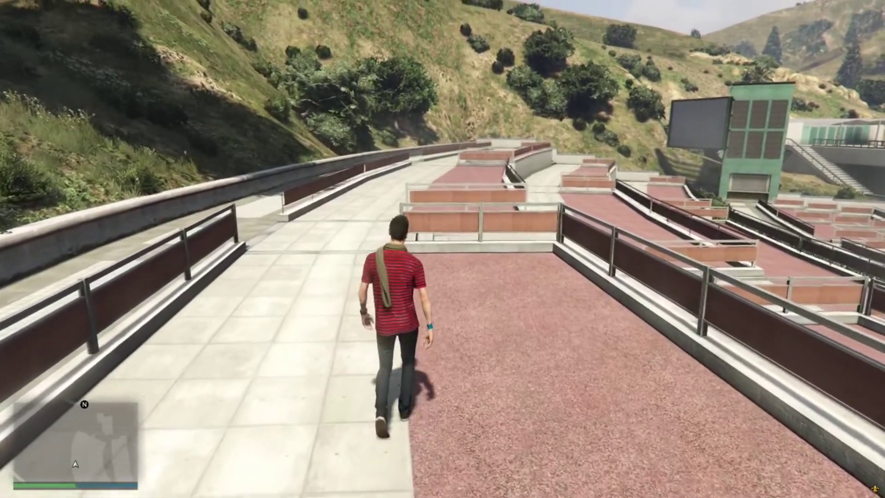
{"action": "key", "text": "a"}
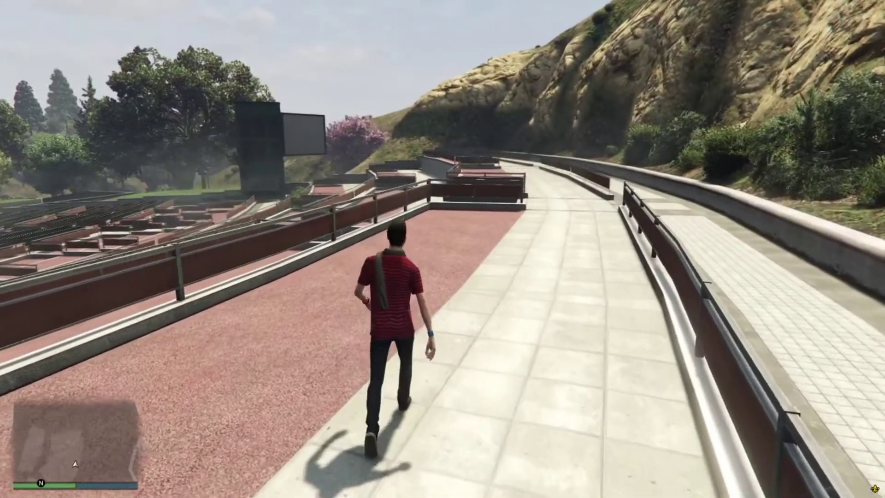
{"action": "key", "text": "a"}
Step: Enter /eup in chat to open the EUP FiveM outfit menu, then run onto the rooftop terrace
{"action": "type", "text": "t"}
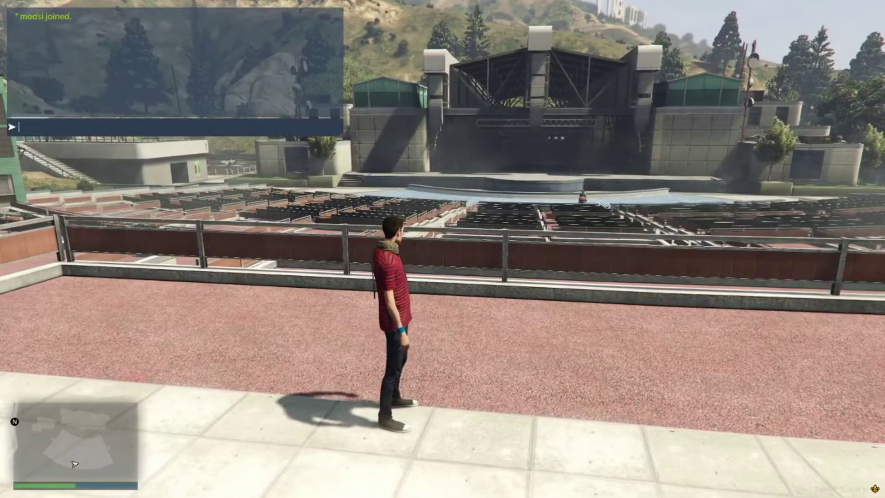
{"action": "type", "text": "/eup"}
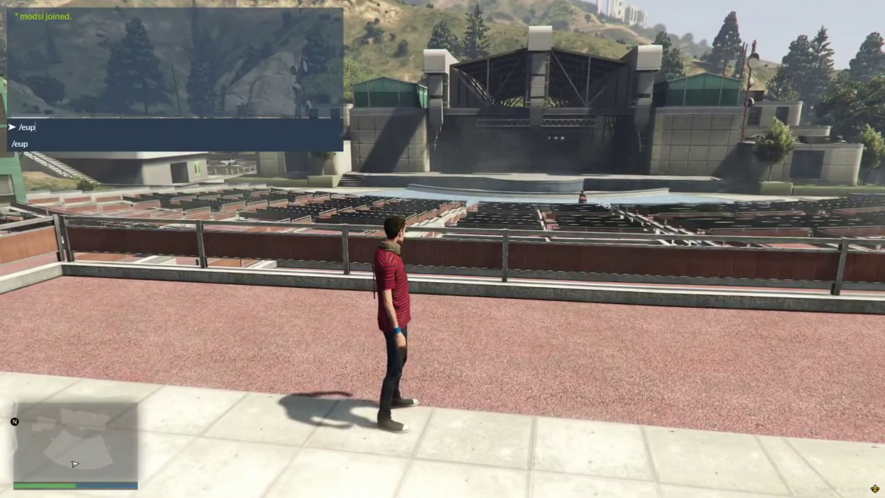
{"action": "key", "text": "Return"}
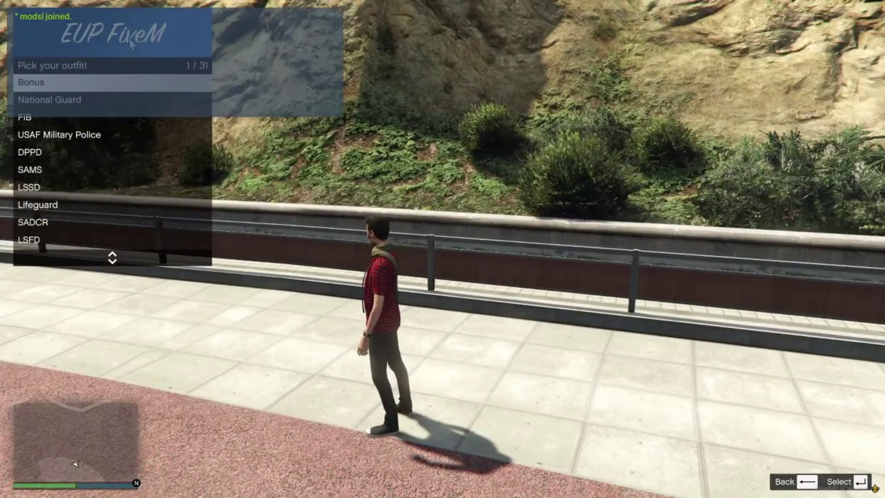
{"action": "key", "text": "w"}
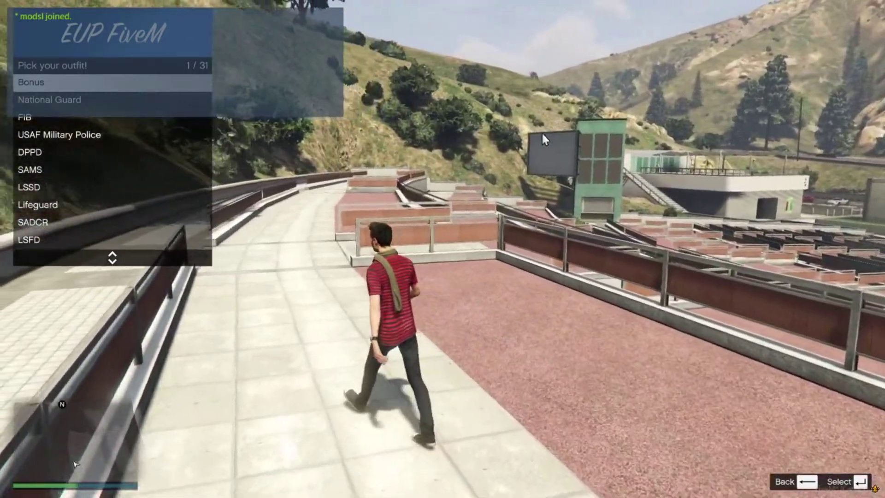
{"action": "key", "text": "shift"}
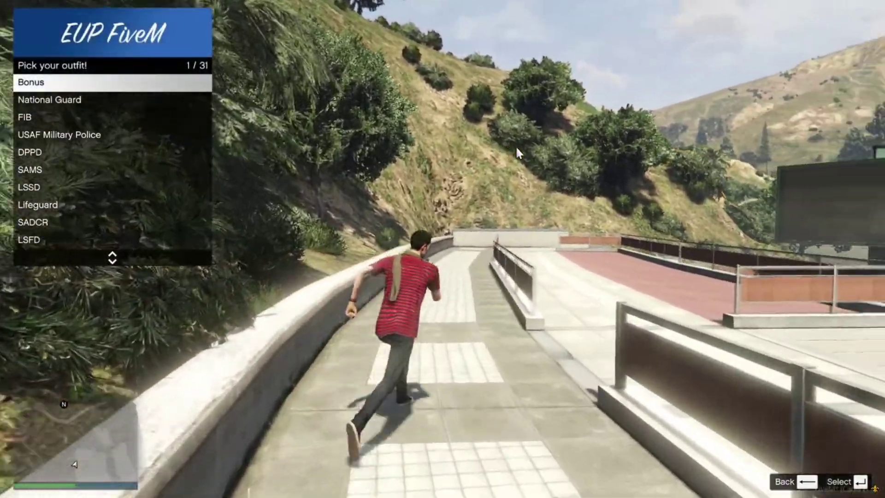
{"action": "key", "text": "d"}
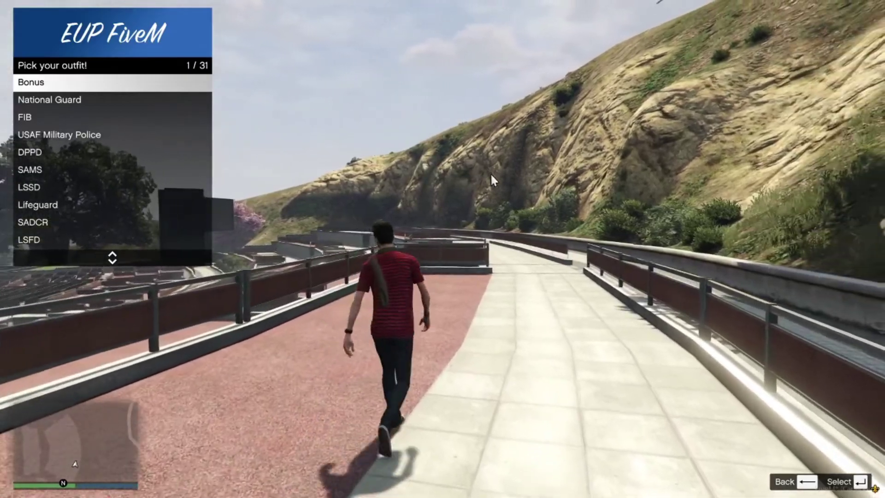
Step: Move through the outfit list past NOOSE, SAMS and FIB, and open DPPD
{"action": "key", "text": "Down"}
{"action": "key", "text": "Down"}
{"action": "key", "text": "Down"}
{"action": "key", "text": "Down"}
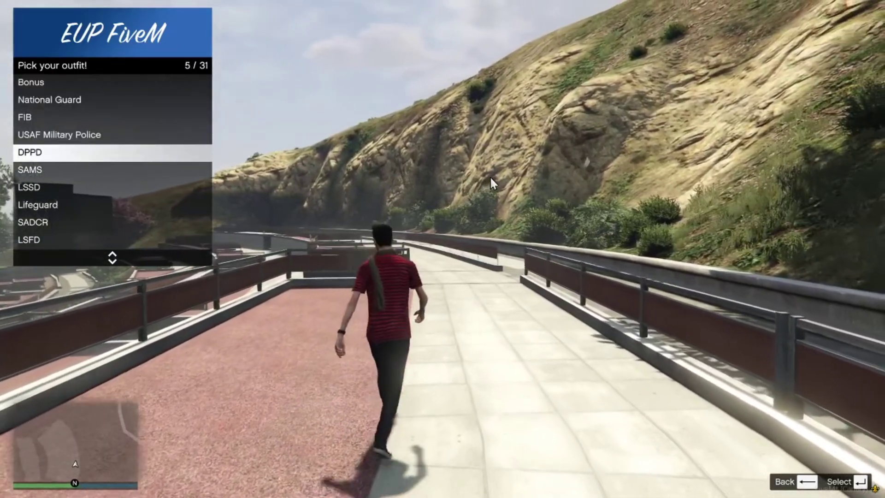
{"action": "key", "text": "Up"}
{"action": "key", "text": "Up"}
{"action": "key", "text": "Up"}
{"action": "key", "text": "Up"}
{"action": "key", "text": "Up"}
{"action": "key", "text": "Up"}
{"action": "key", "text": "Up"}
{"action": "key", "text": "Up"}
{"action": "key", "text": "Up"}
{"action": "key", "text": "Up"}
{"action": "key", "text": "Up"}
{"action": "key", "text": "Up"}
{"action": "key", "text": "Up"}
{"action": "key", "text": "Up"}
{"action": "key", "text": "Up"}
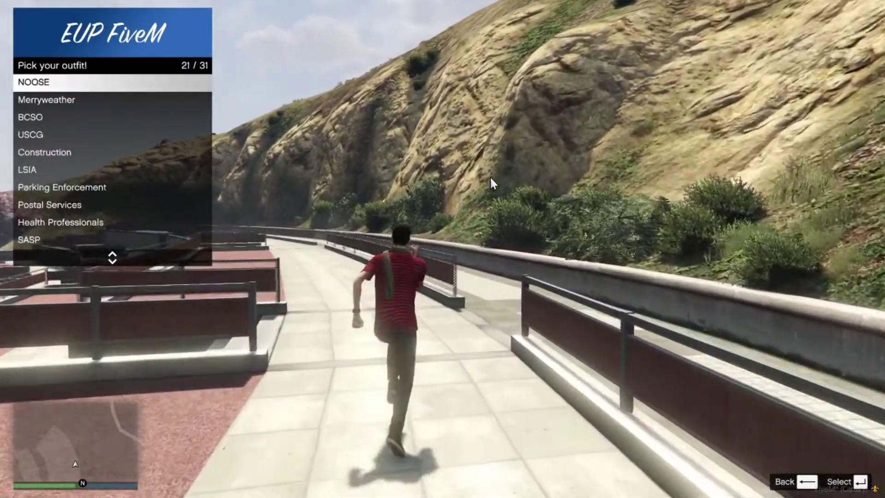
{"action": "key", "text": "Up"}
{"action": "key", "text": "Up"}
{"action": "key", "text": "Up"}
{"action": "key", "text": "Up"}
{"action": "key", "text": "Up"}
{"action": "key", "text": "Up"}
{"action": "key", "text": "Up"}
{"action": "key", "text": "Up"}
{"action": "key", "text": "Up"}
{"action": "key", "text": "Up"}
{"action": "key", "text": "Up"}
{"action": "key", "text": "Up"}
{"action": "key", "text": "Up"}
{"action": "key", "text": "Up"}
{"action": "key", "text": "Up"}
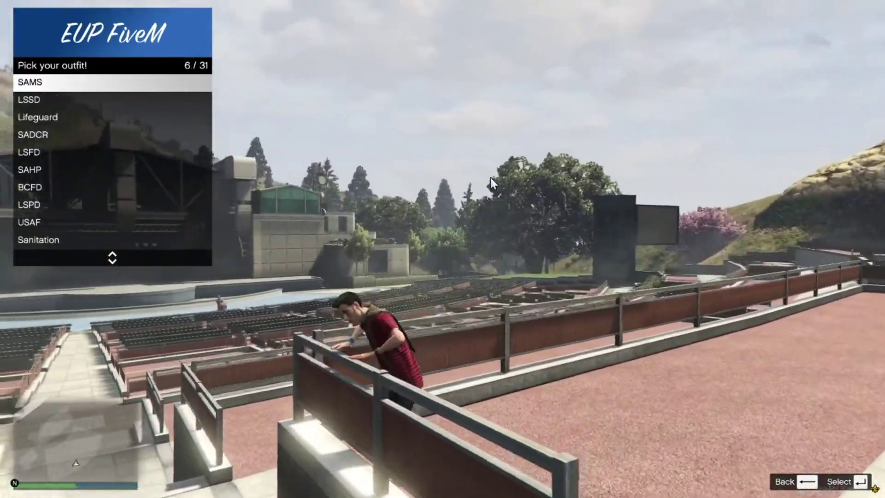
{"action": "key", "text": "Up"}
{"action": "key", "text": "Up"}
{"action": "key", "text": "Up"}
{"action": "key", "text": "Up"}
{"action": "key", "text": "Up"}
{"action": "key", "text": "Down"}
{"action": "key", "text": "Down"}
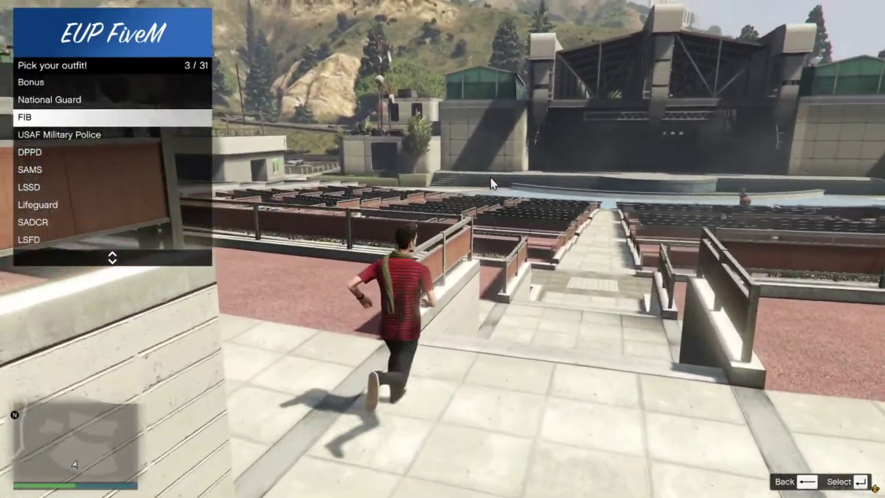
{"action": "key", "text": "Down"}
{"action": "key", "text": "Down"}
{"action": "key", "text": "Return"}
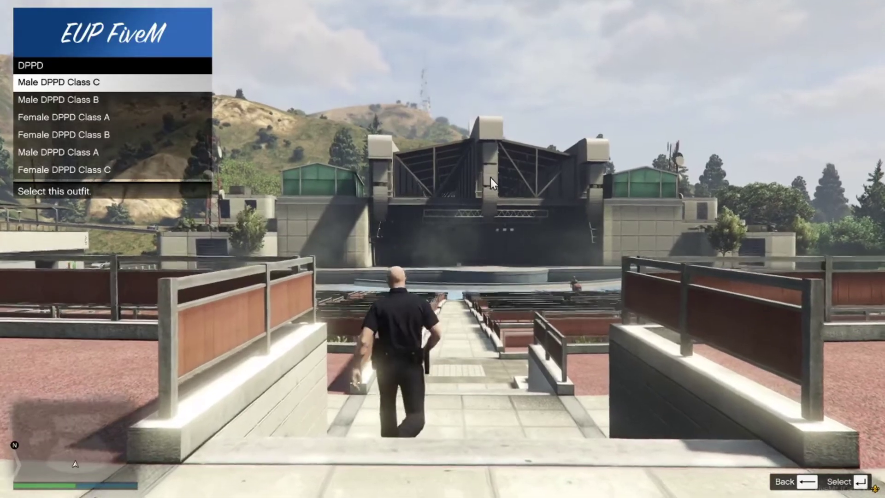
Step: Try the Male DPPD Class B, Male Class A and Female Class C uniforms, then return to the main list
{"action": "key", "text": "Down"}
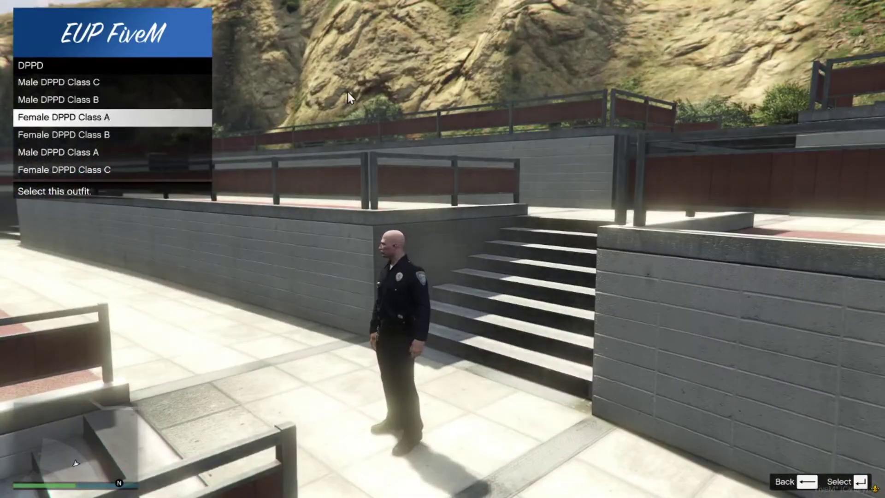
{"action": "key", "text": "Down"}
{"action": "key", "text": "Down"}
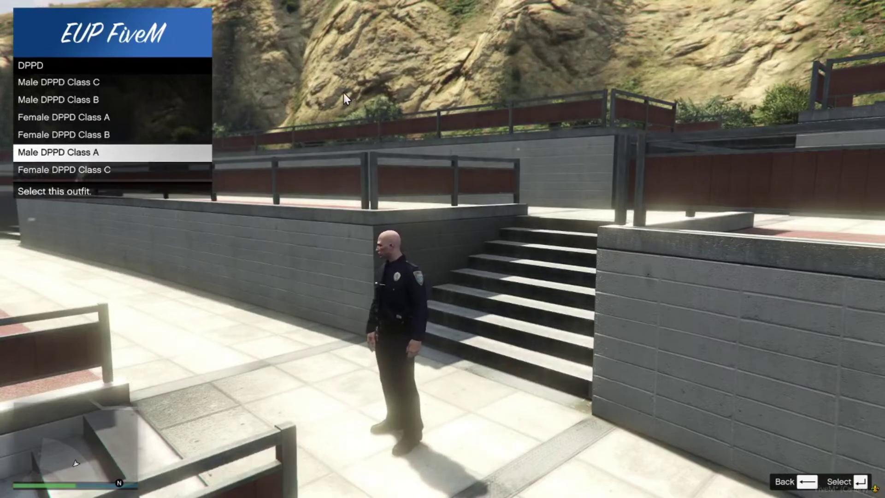
{"action": "key", "text": "Down"}
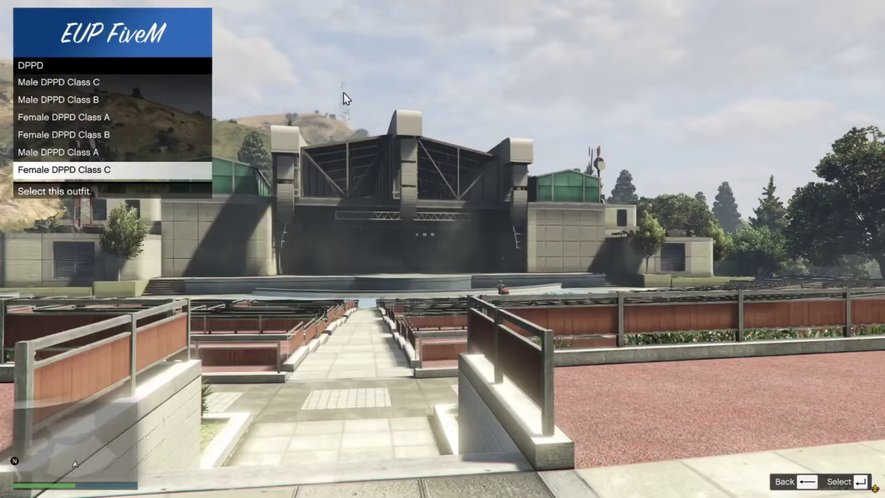
{"action": "key", "text": "BackSpace"}
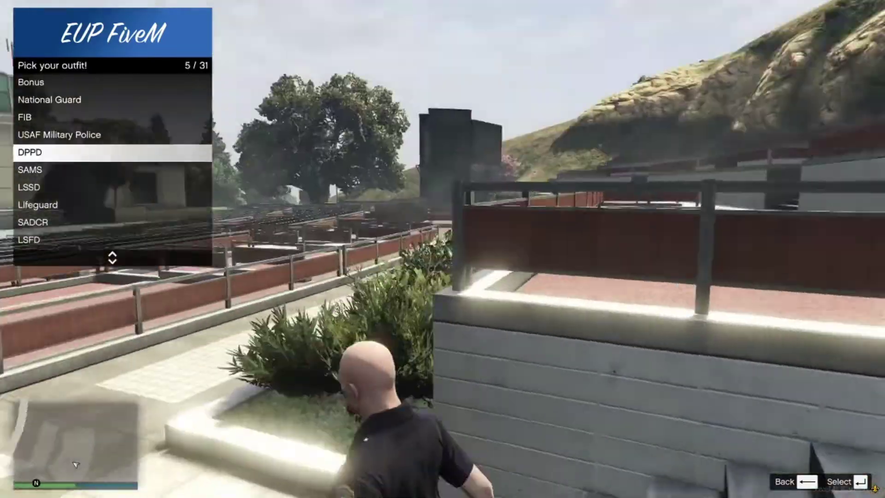